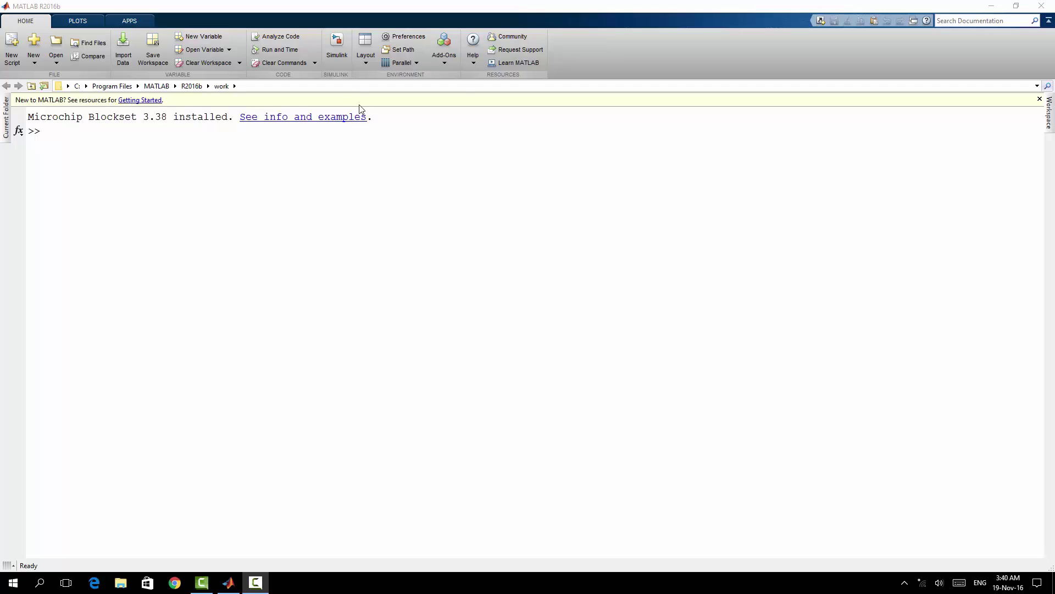
Step: Start Simulink, create a Blank Model, and open the Library Browser
click(337, 48)
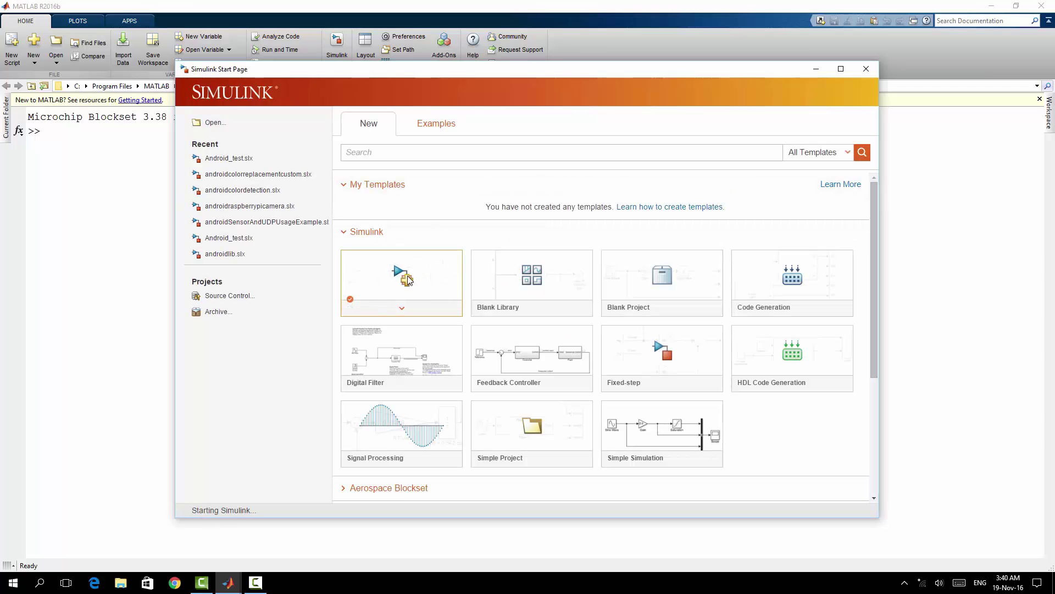
click(518, 292)
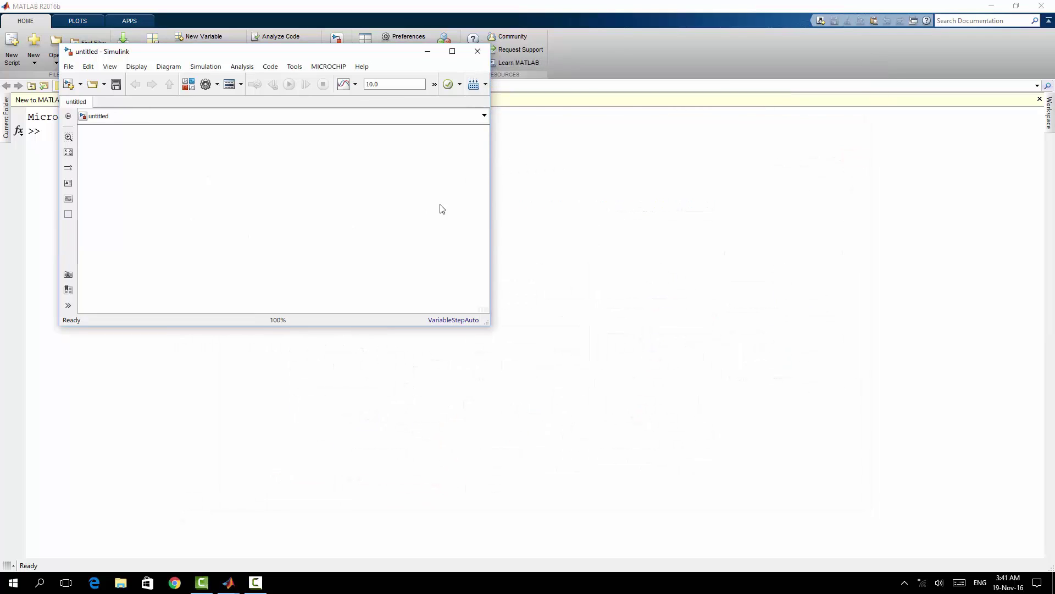
click(188, 84)
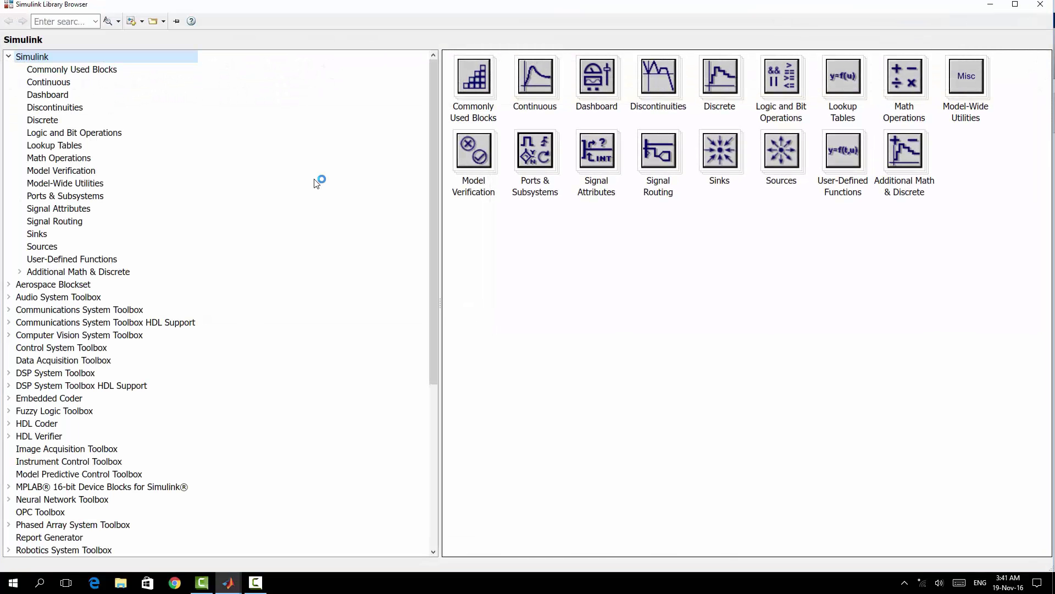
Step: Open the Simulink Support Package for Android Devices library in the Library Browser
scroll(314, 247, down, 7)
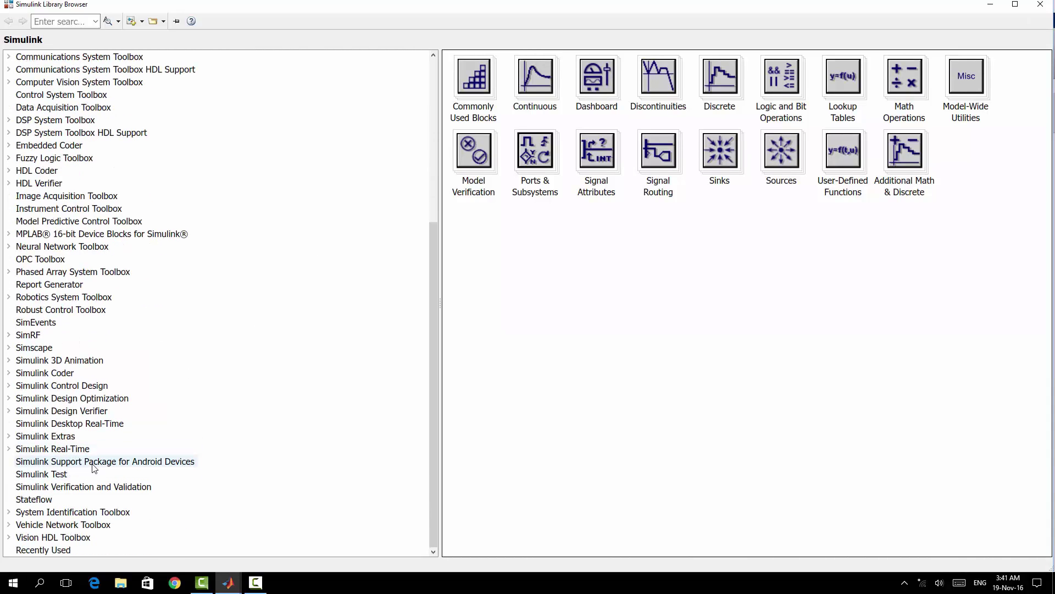
click(158, 463)
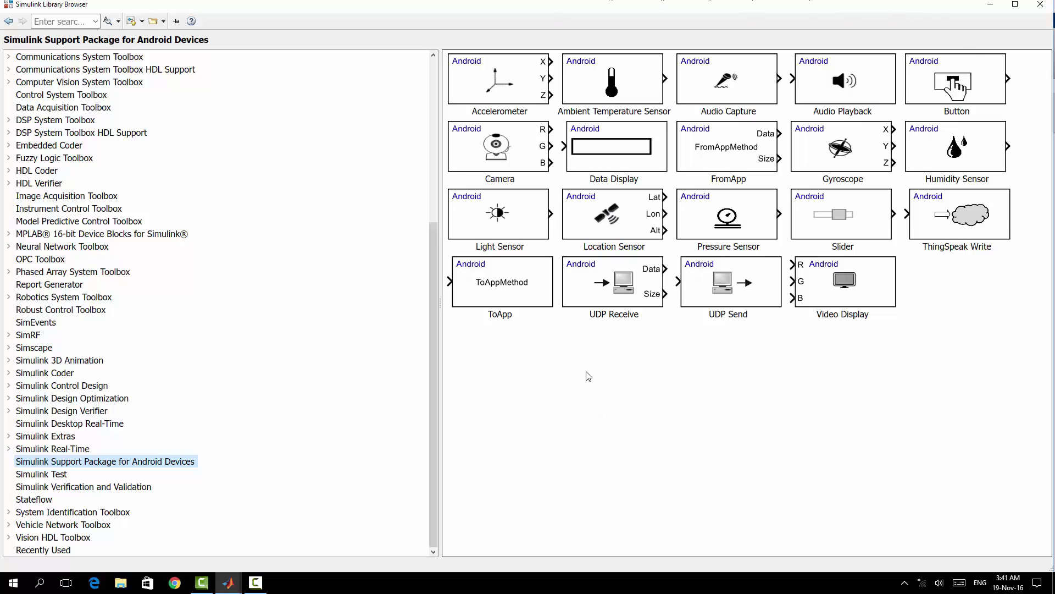
Step: Add the Android Camera block to the untitled model and place it at the upper left
right_click(511, 155)
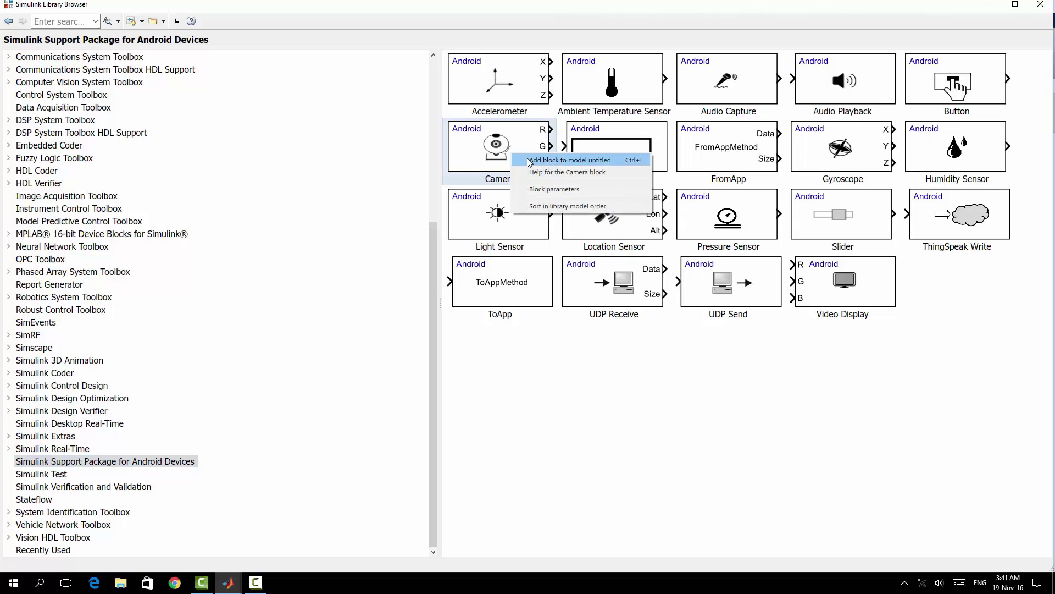
click(529, 161)
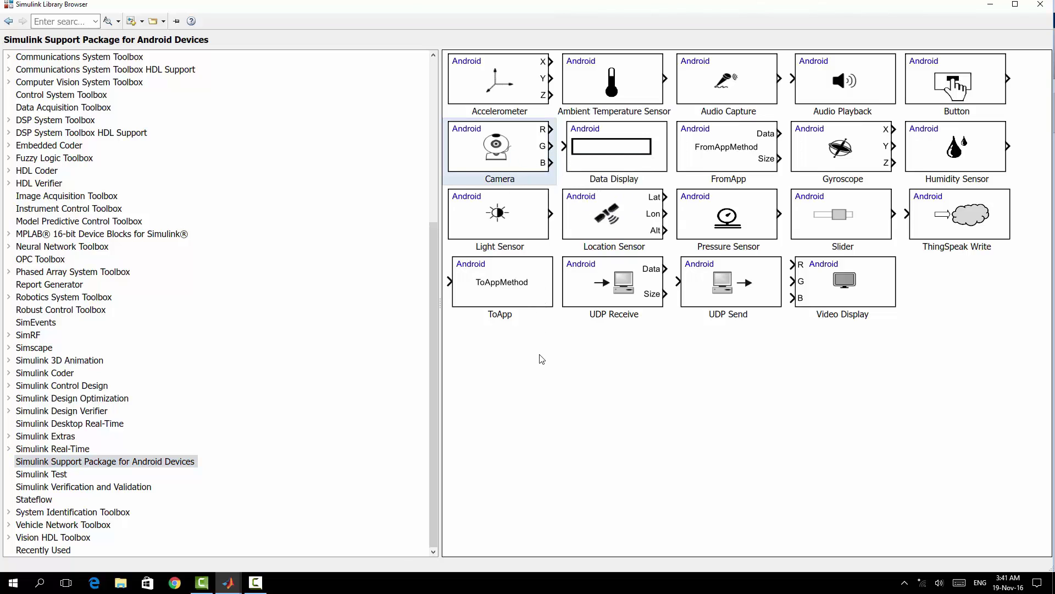
mouse_move(228, 583)
click(245, 544)
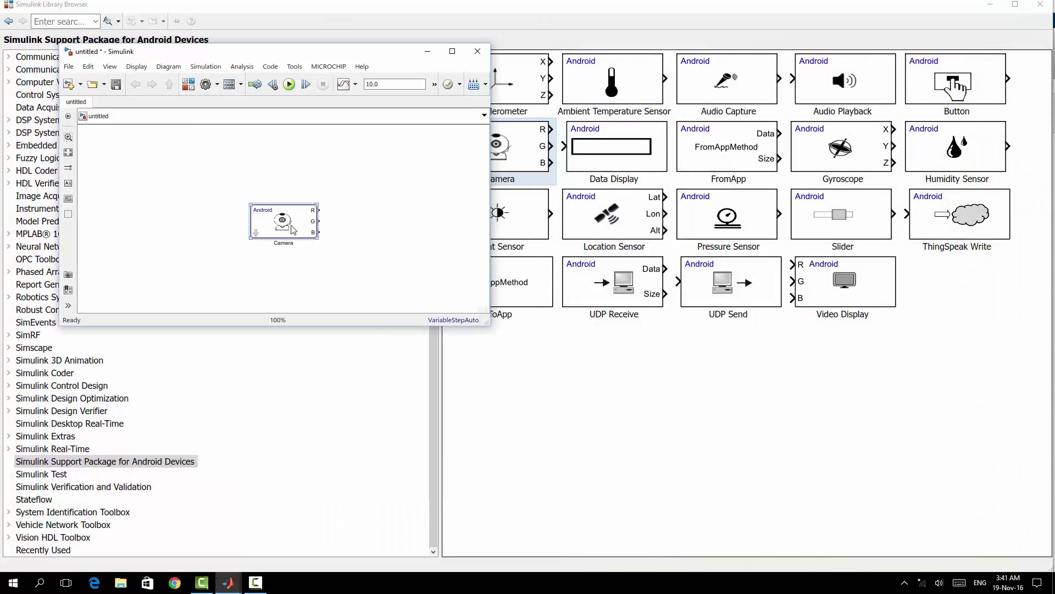
drag(292, 229, 161, 197)
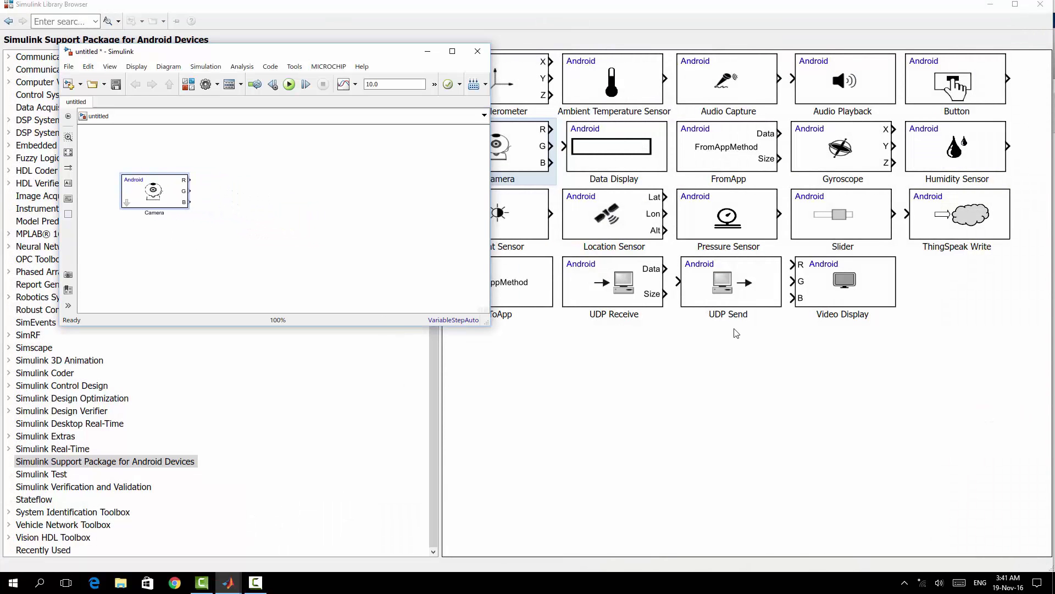
Step: Add the Video Display block and place it beside the Camera block
click(867, 308)
click(864, 293)
right_click(865, 293)
click(885, 301)
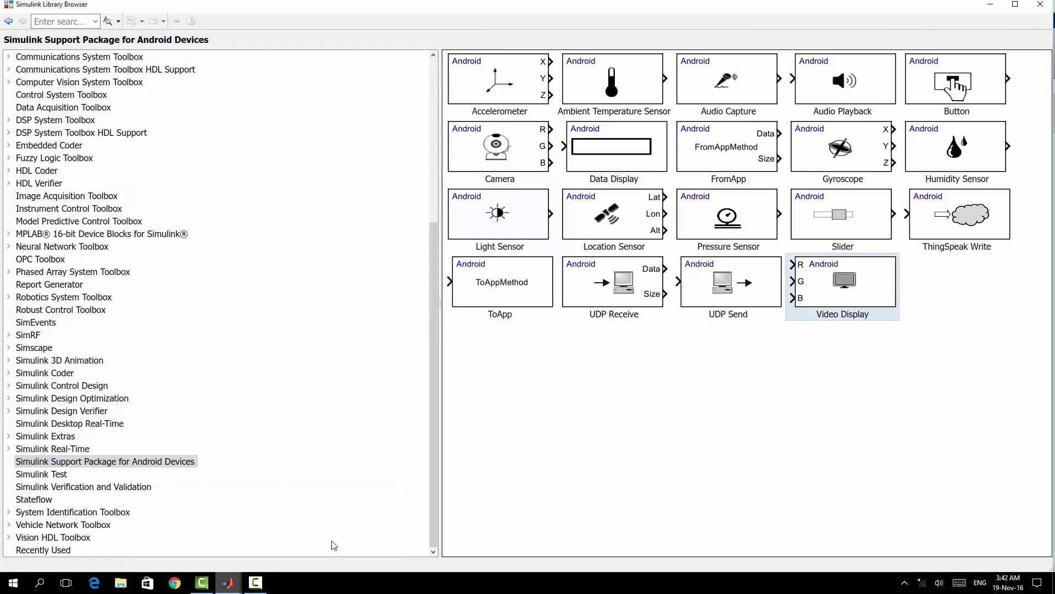
mouse_move(229, 587)
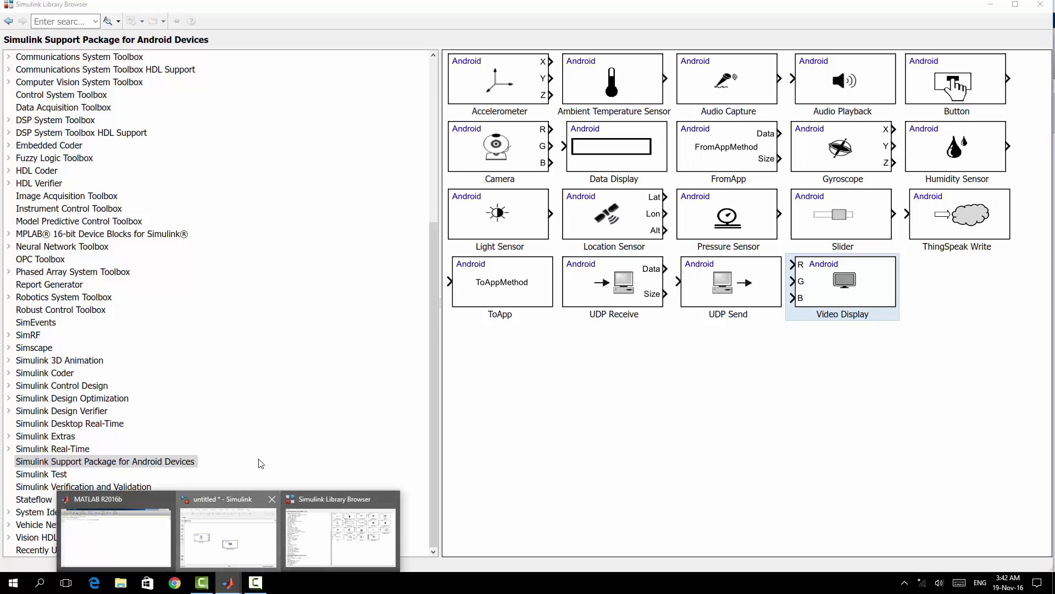
click(266, 550)
drag(293, 231, 330, 204)
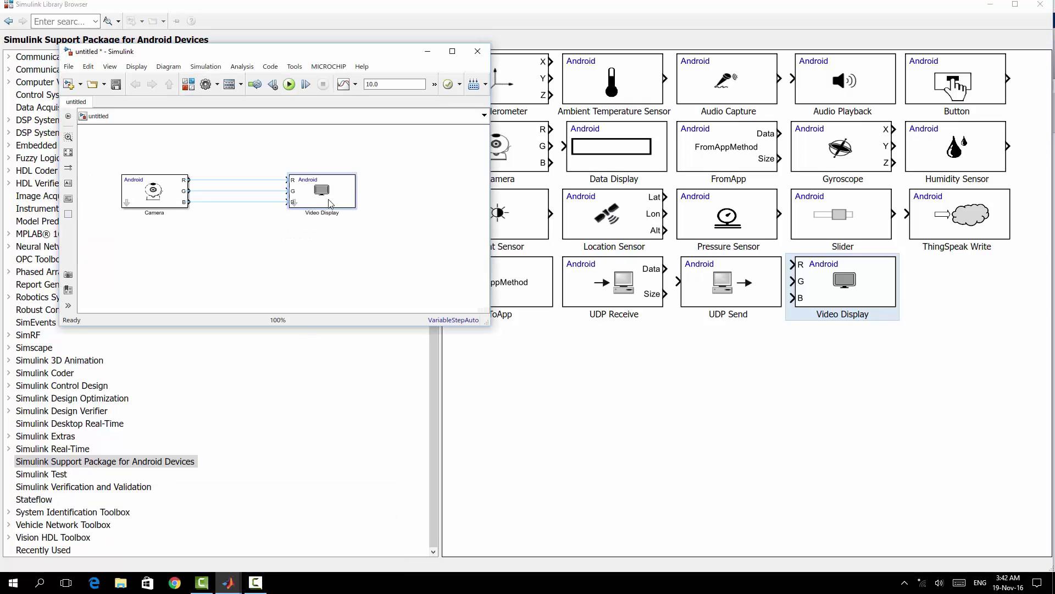
Step: Add the Light Sensor block and a Data Display block to the model
click(658, 403)
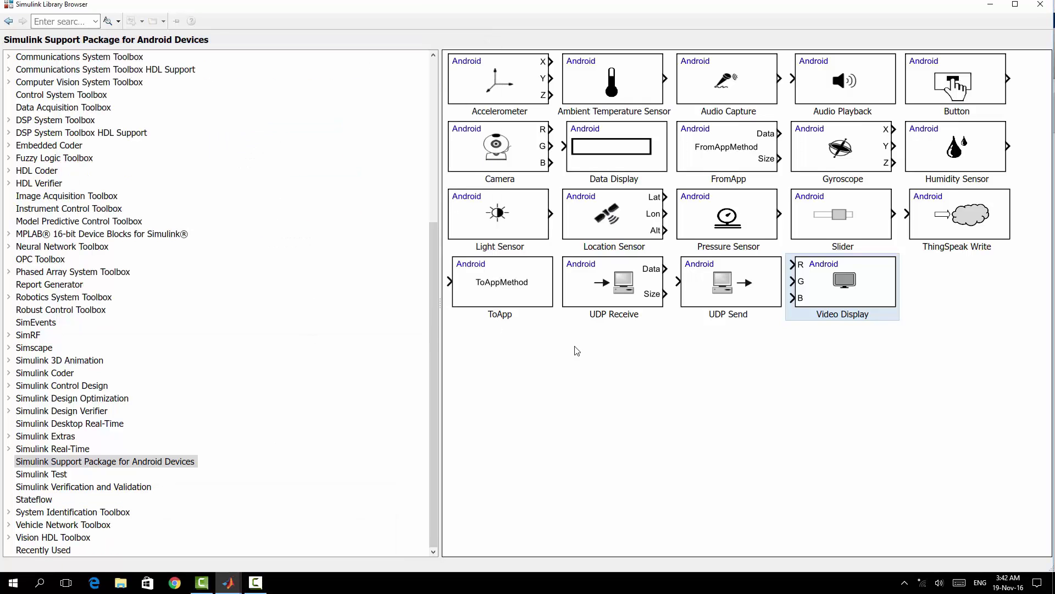
right_click(516, 227)
click(539, 235)
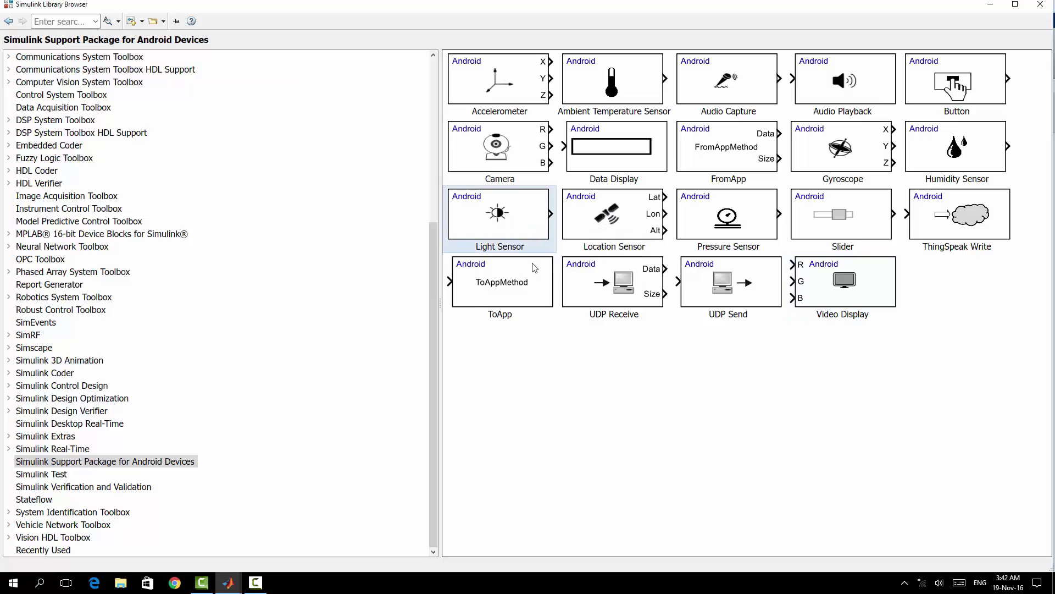
right_click(633, 163)
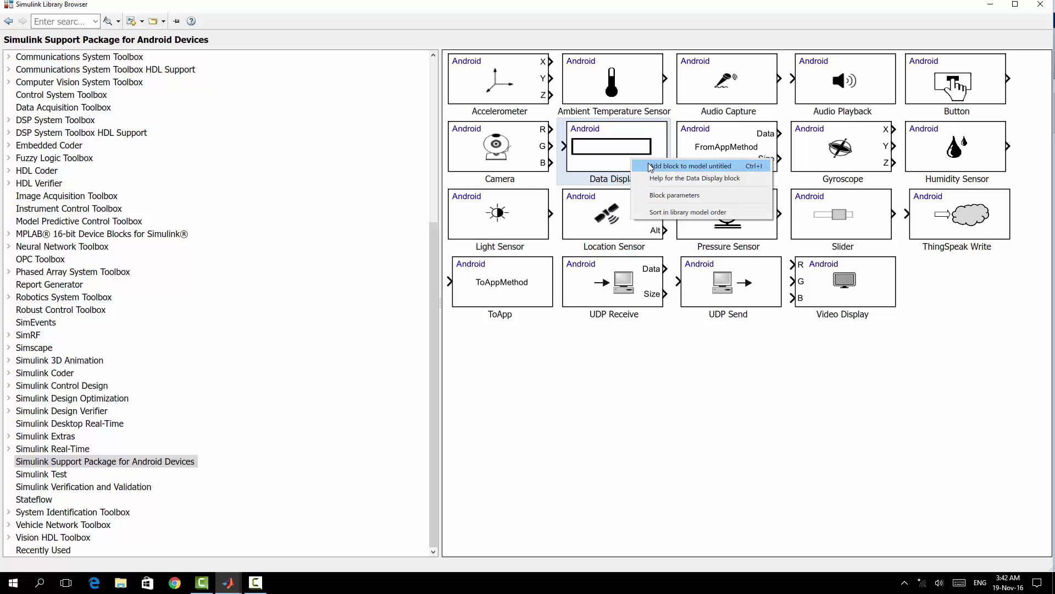
click(650, 167)
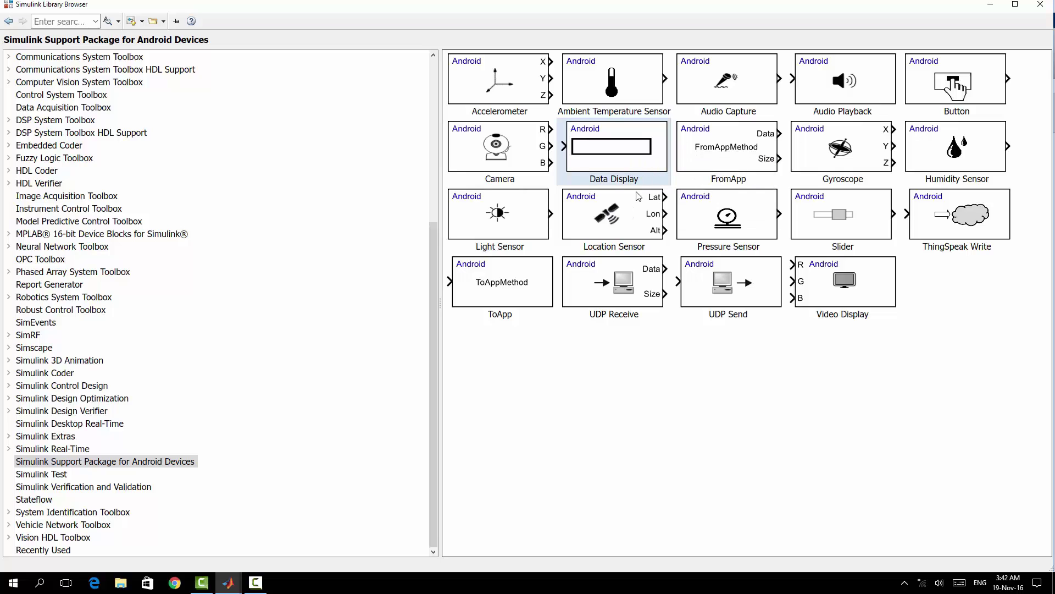
Step: Add the Accelerometer block and three more Data Display blocks to the model
right_click(505, 93)
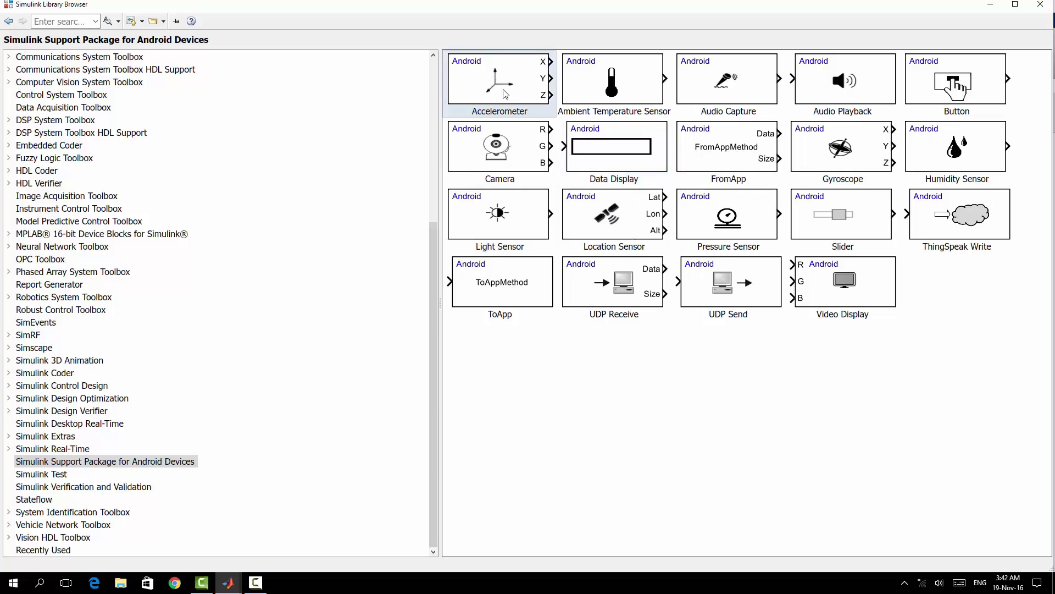
click(534, 99)
right_click(624, 148)
click(648, 158)
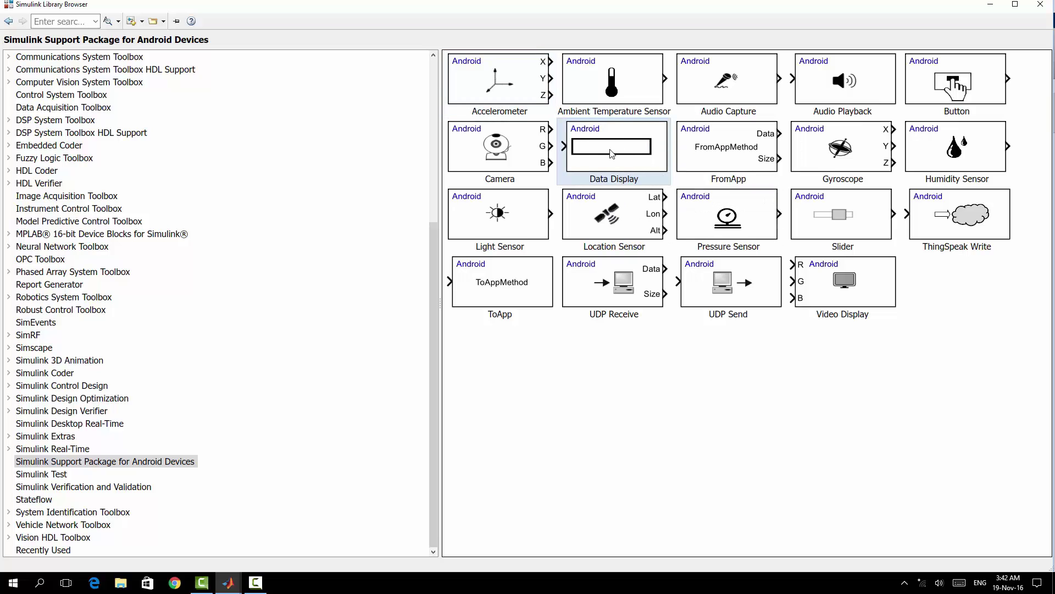
right_click(611, 154)
click(620, 156)
right_click(615, 145)
click(629, 149)
Step: Move the model window aside and lay out the Camera, Video Display and Accelerometer blocks
click(991, 5)
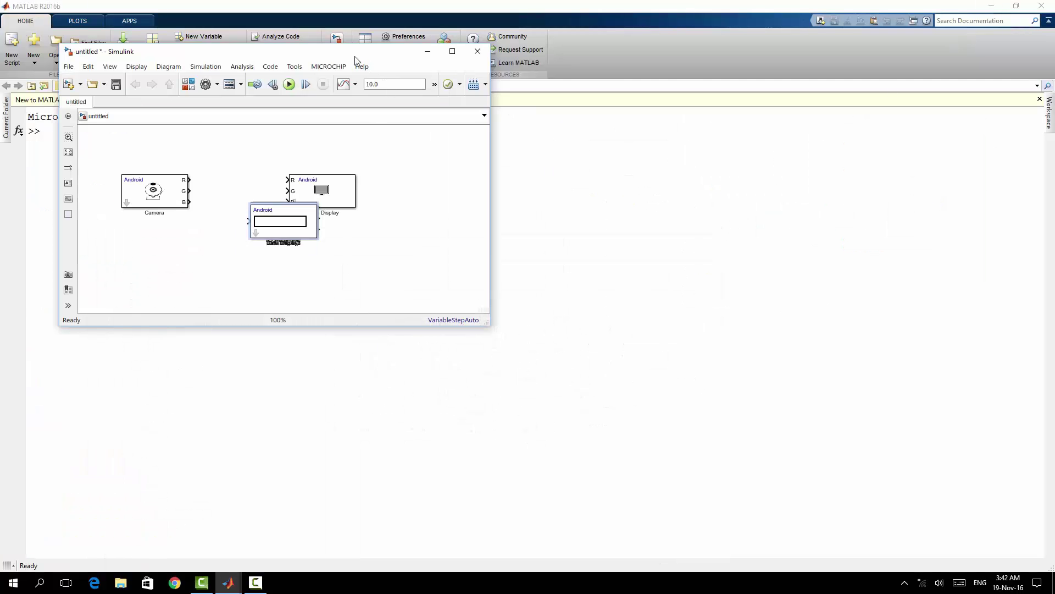
drag(354, 60, 691, 47)
click(470, 158)
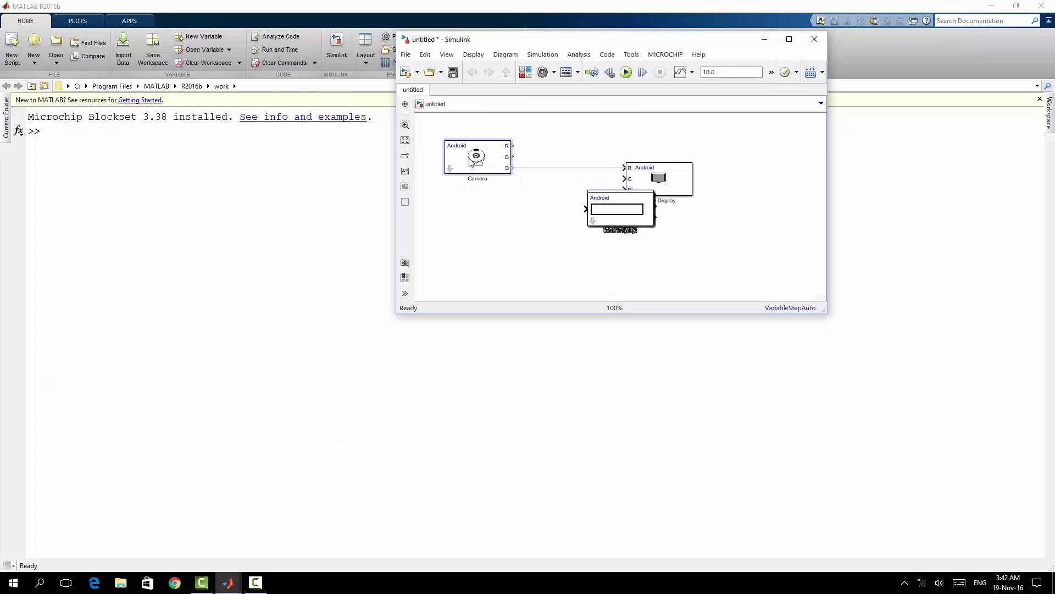
drag(470, 158, 467, 147)
drag(624, 211, 533, 272)
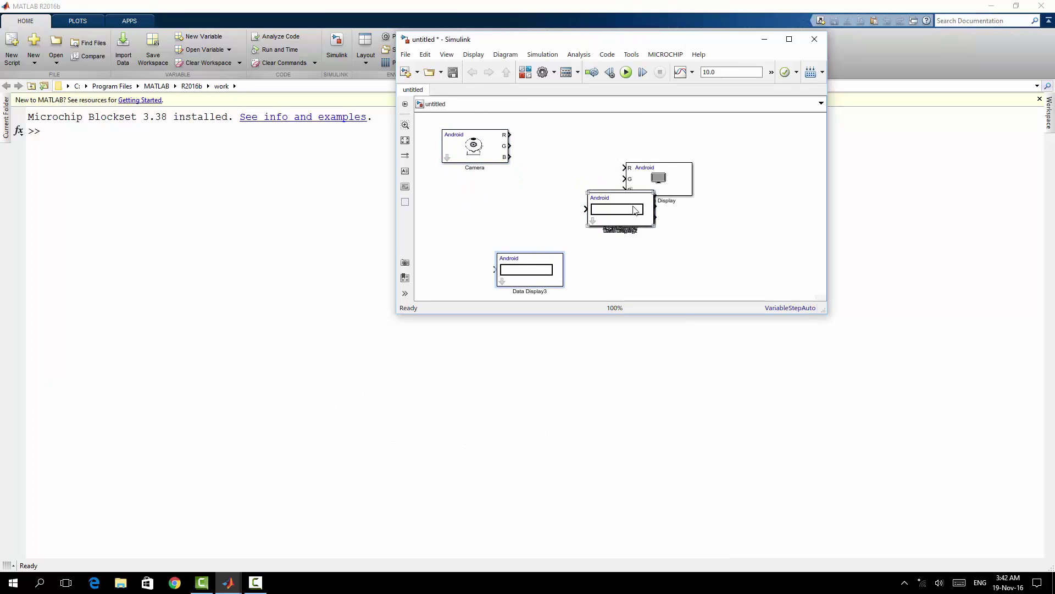
drag(654, 202, 736, 242)
drag(616, 223, 736, 204)
drag(663, 187, 616, 155)
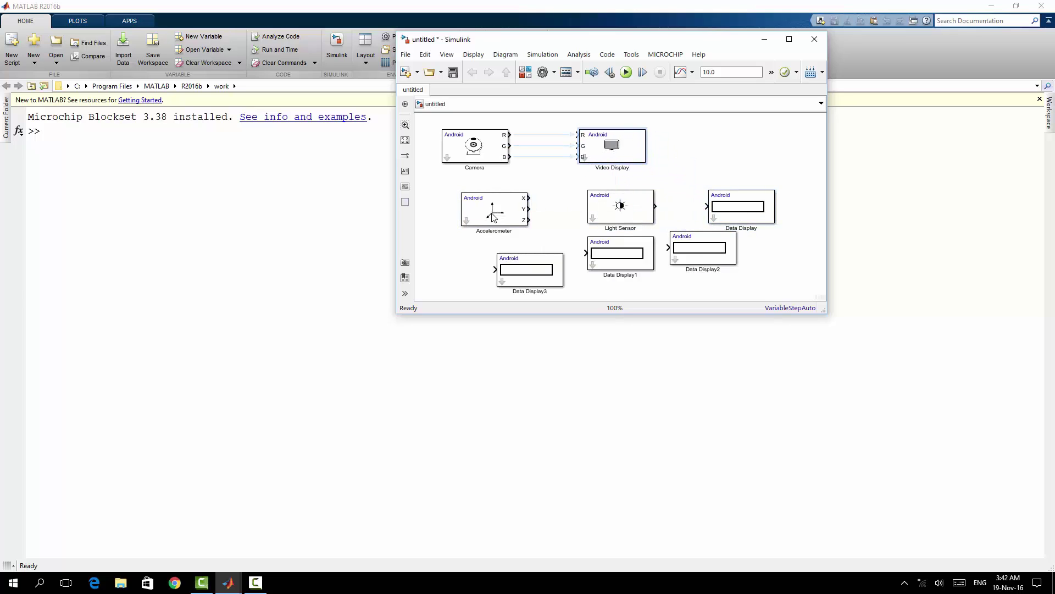
drag(493, 217, 474, 228)
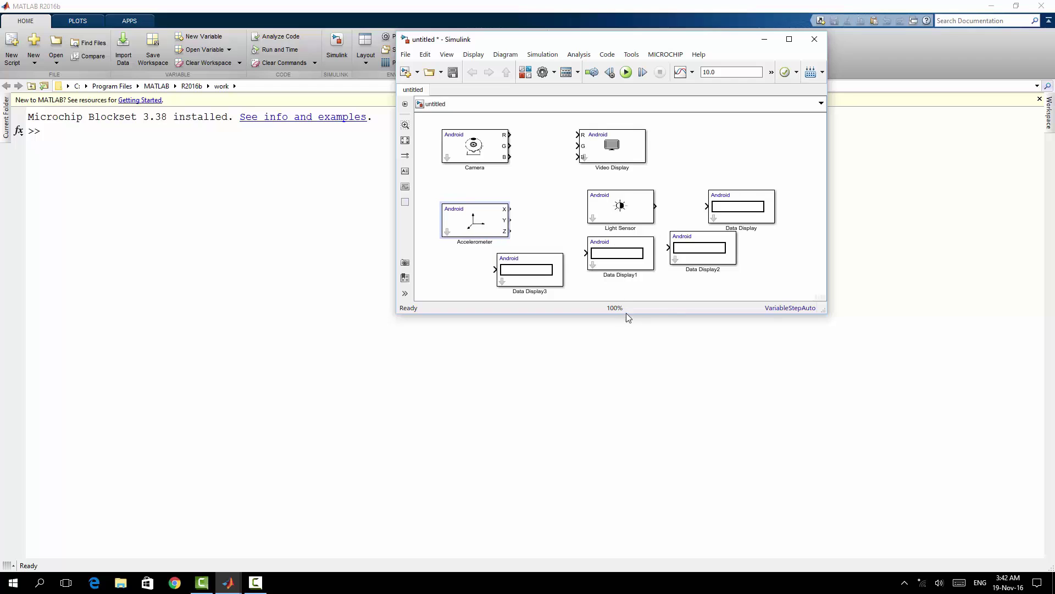
Step: Enlarge the canvas and line up Light Sensor and the four Data Displays in a column
drag(629, 314, 610, 480)
drag(531, 290, 682, 422)
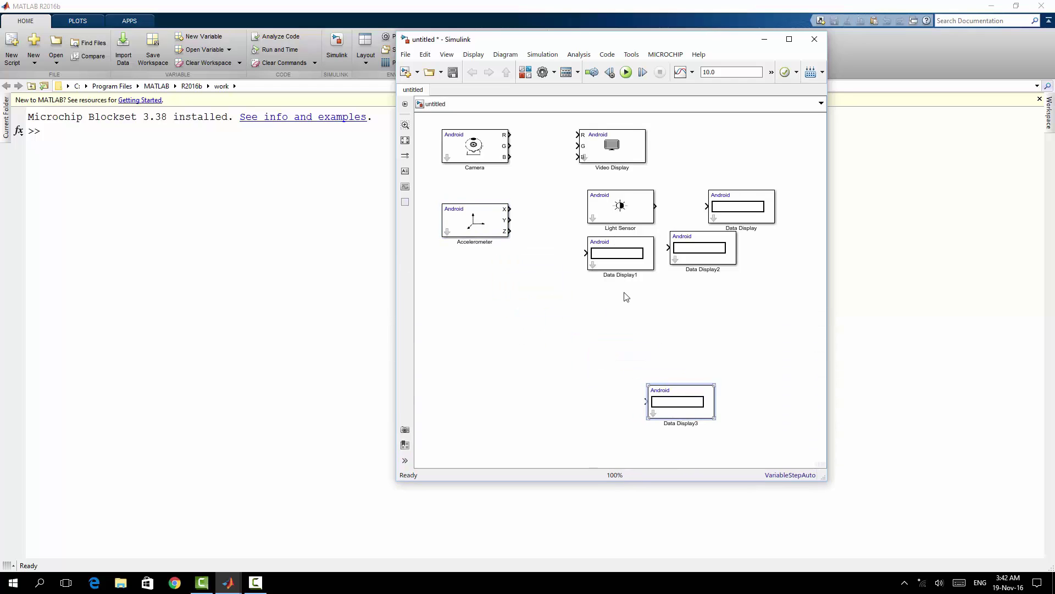
drag(622, 219, 476, 330)
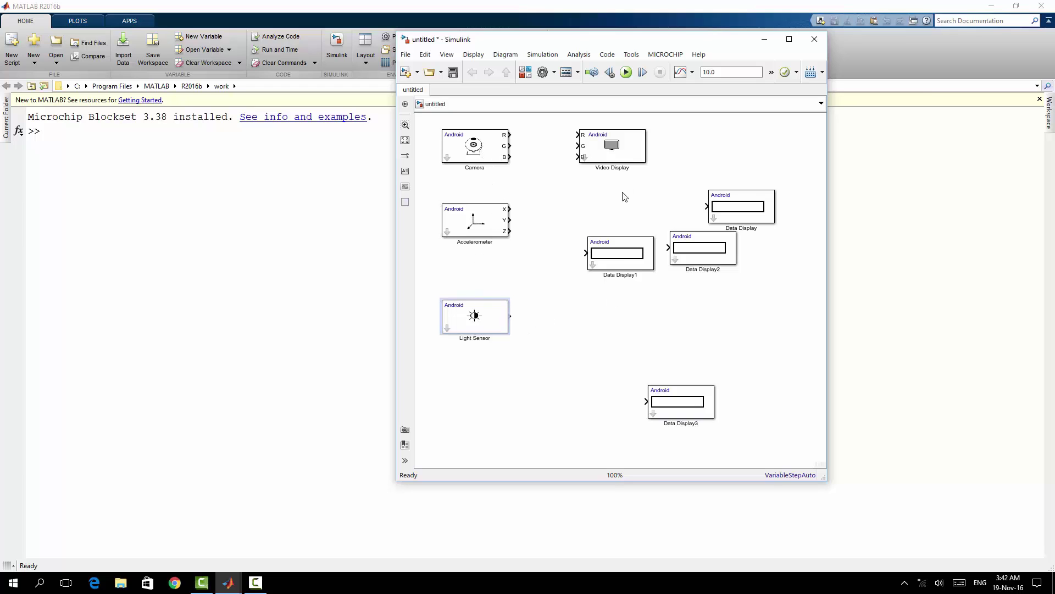
drag(623, 264, 614, 232)
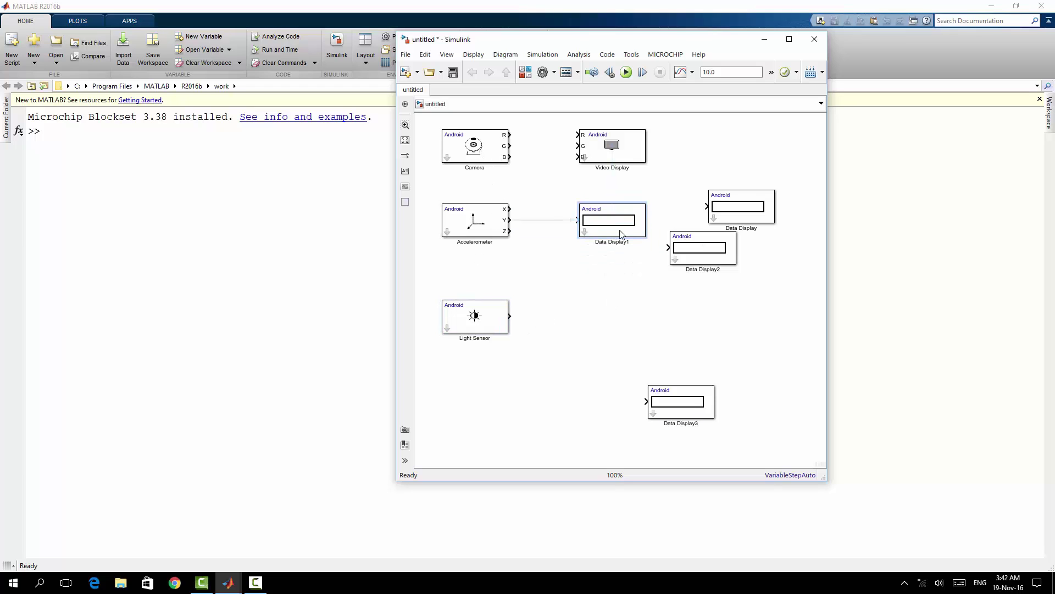
drag(692, 257, 602, 284)
drag(736, 221, 608, 347)
drag(491, 333, 491, 419)
drag(678, 406, 609, 407)
Step: Wire Camera to Video Display, Accelerometer X to Data Display1, and Light Sensor to Data Display3
mouse_move(578, 135)
mouse_down()
mouse_move(511, 134)
mouse_move(577, 146)
mouse_move(510, 157)
mouse_up()
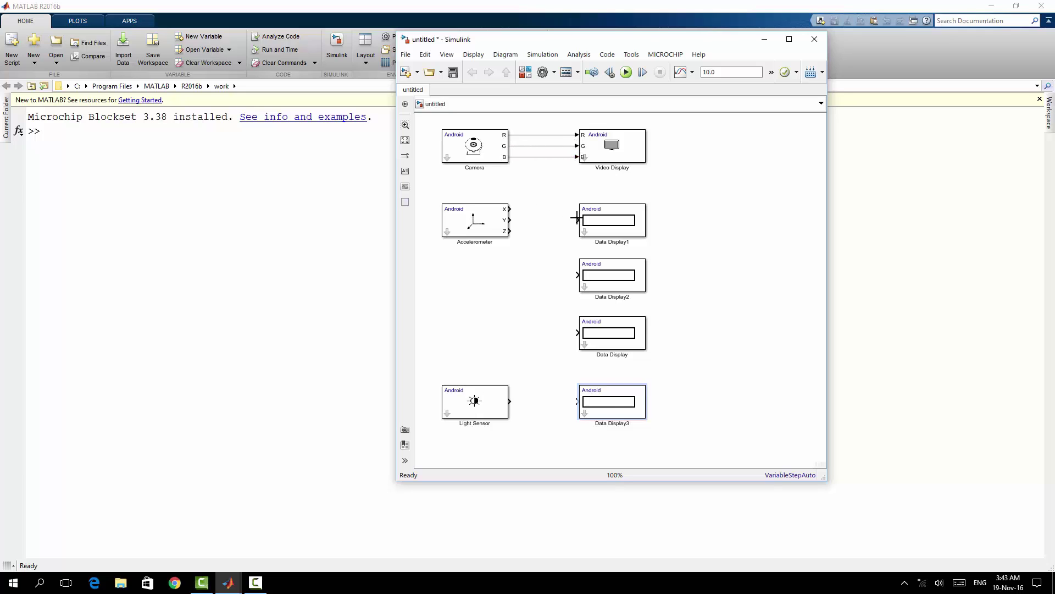
drag(578, 220, 601, 196)
mouse_move(592, 285)
mouse_down()
mouse_move(594, 263)
mouse_move(511, 220)
mouse_up()
mouse_move(610, 330)
mouse_down()
mouse_move(611, 299)
mouse_move(512, 232)
mouse_up()
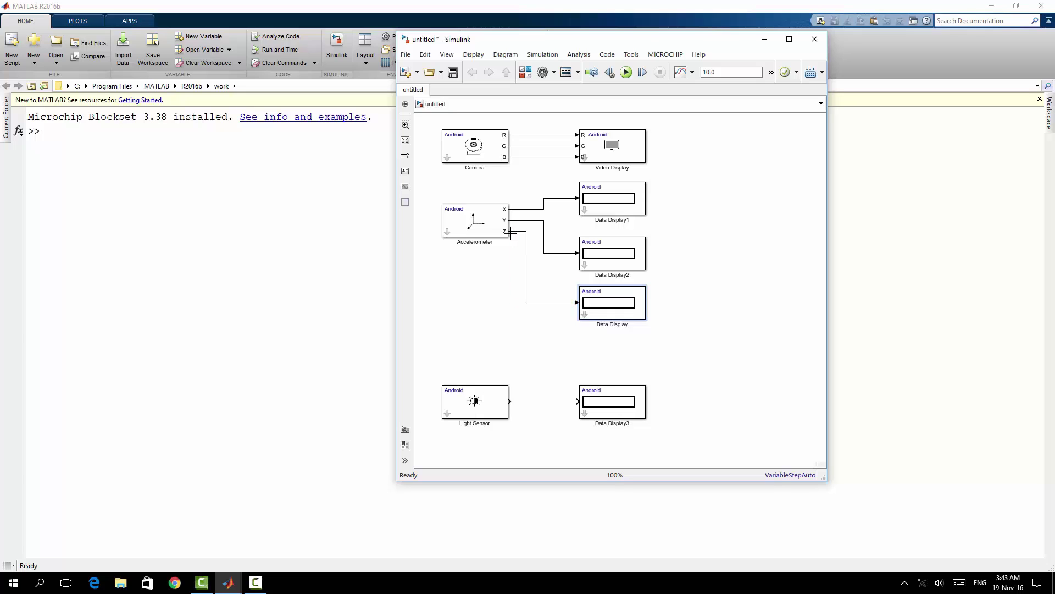
click(583, 408)
drag(570, 402, 510, 401)
Step: From Save As, create and open a new MATLAB_ANDROID folder on the C: drive
click(454, 73)
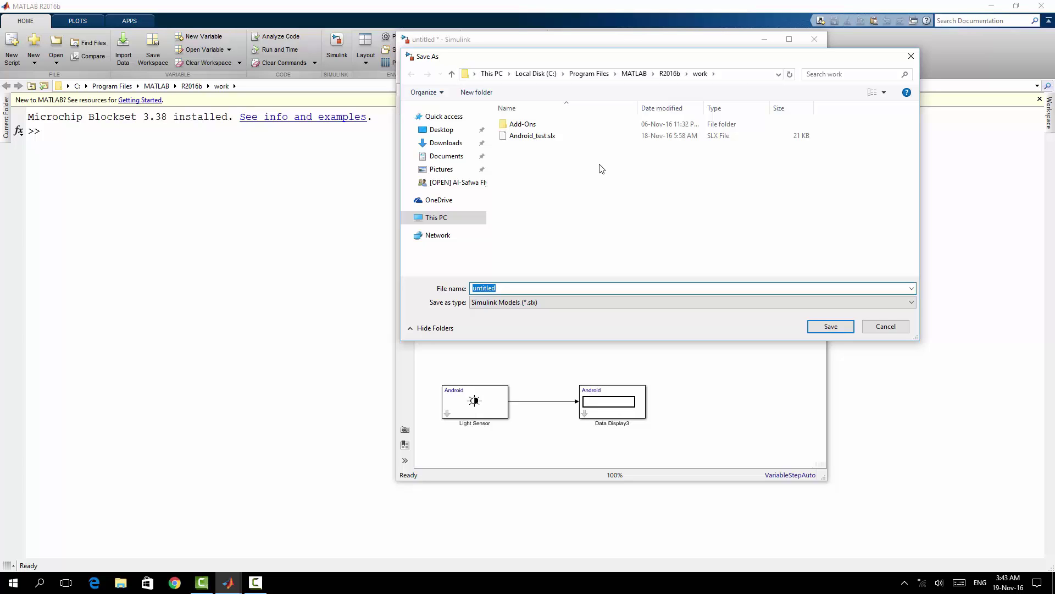
click(533, 77)
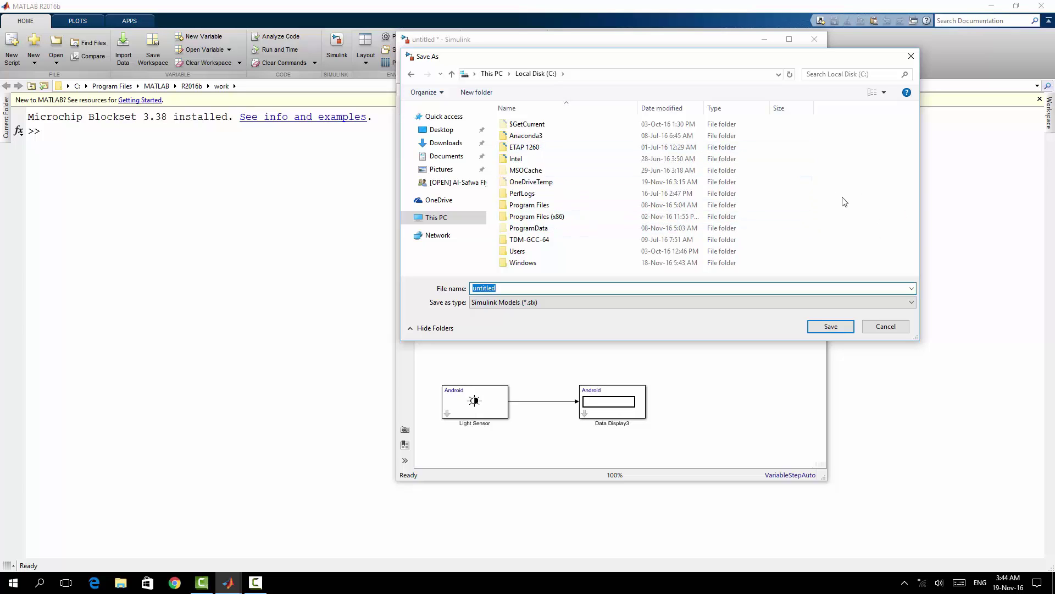
right_click(875, 214)
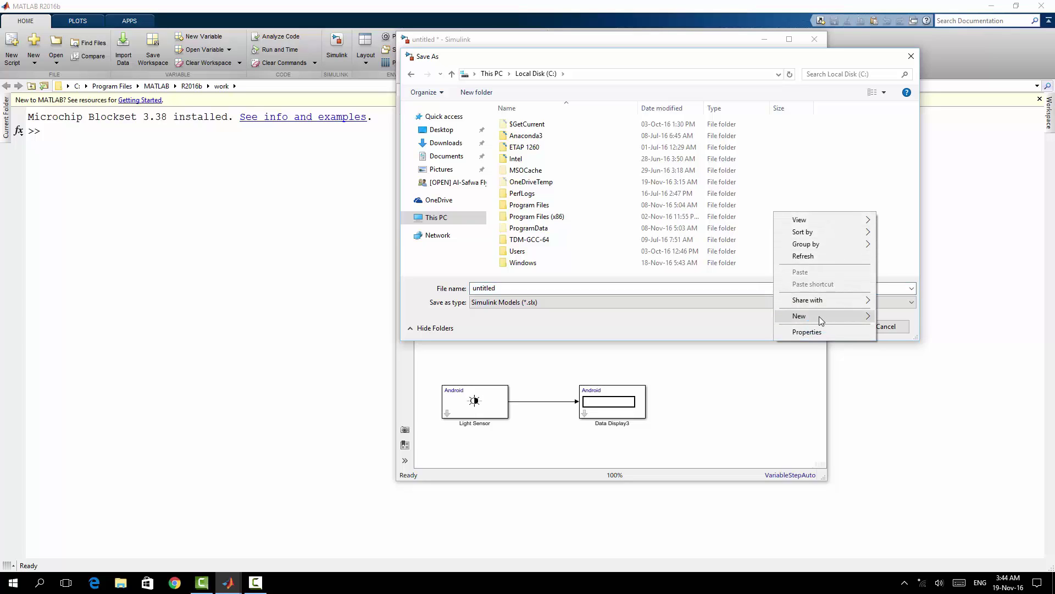
mouse_move(819, 316)
click(637, 34)
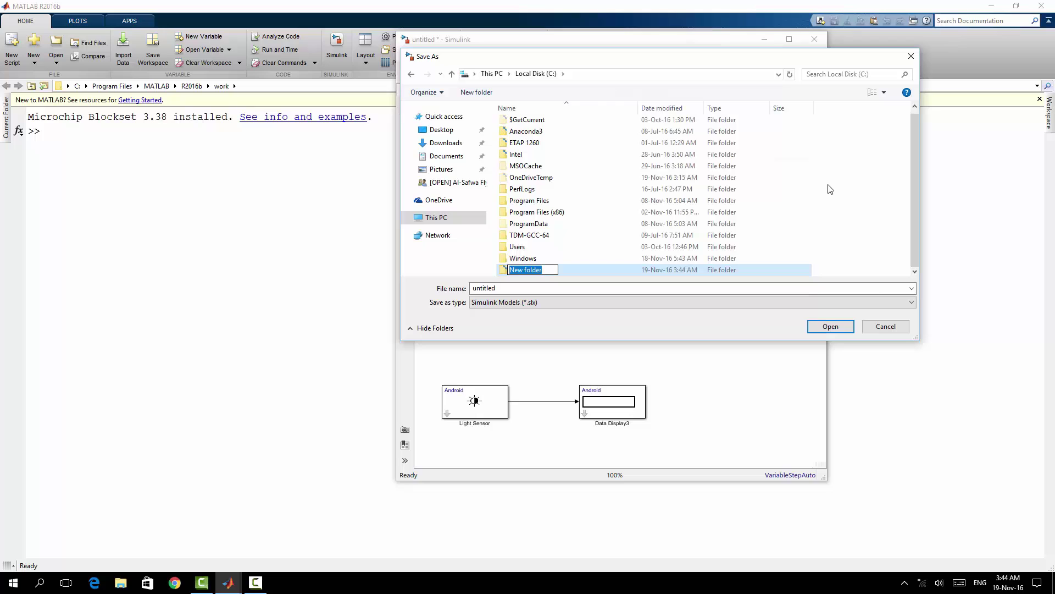
text(MATLAB_ANDROID)
key(Return)
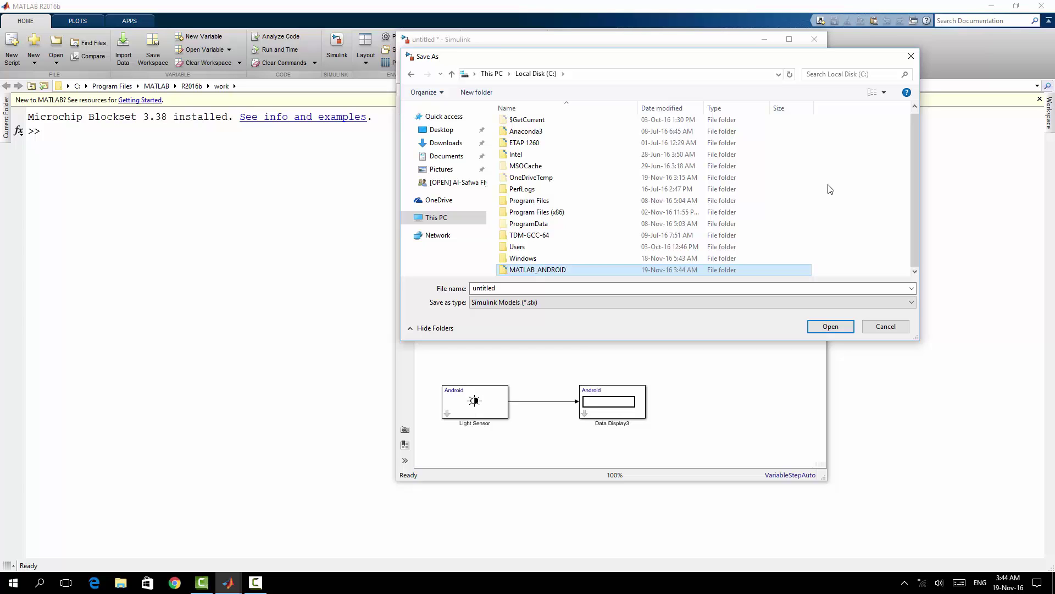
key(Return)
Step: Save the model as Test_ANDROID in the MATLAB_ANDROID folder
double_click(482, 287)
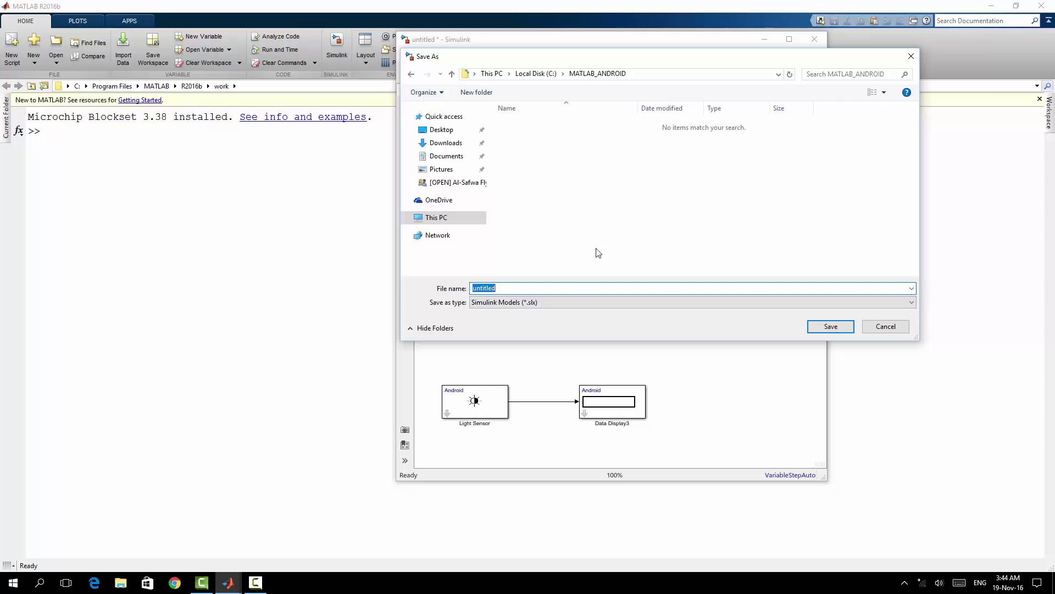
text(Test_ANDROID)
click(815, 327)
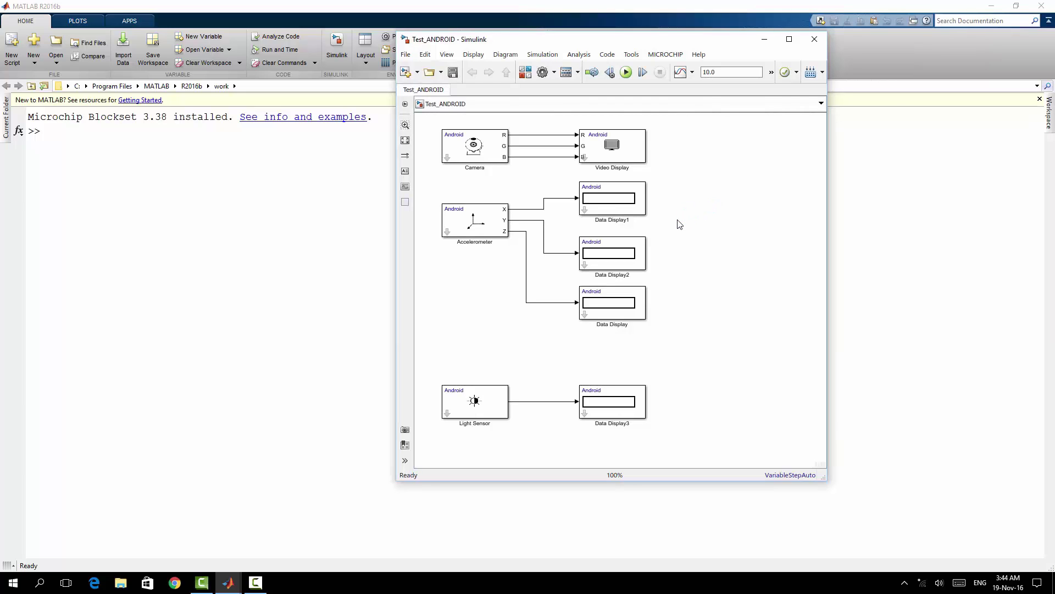
Step: Click among the diagram's blocks, ending with the Camera block selected
click(447, 160)
click(472, 285)
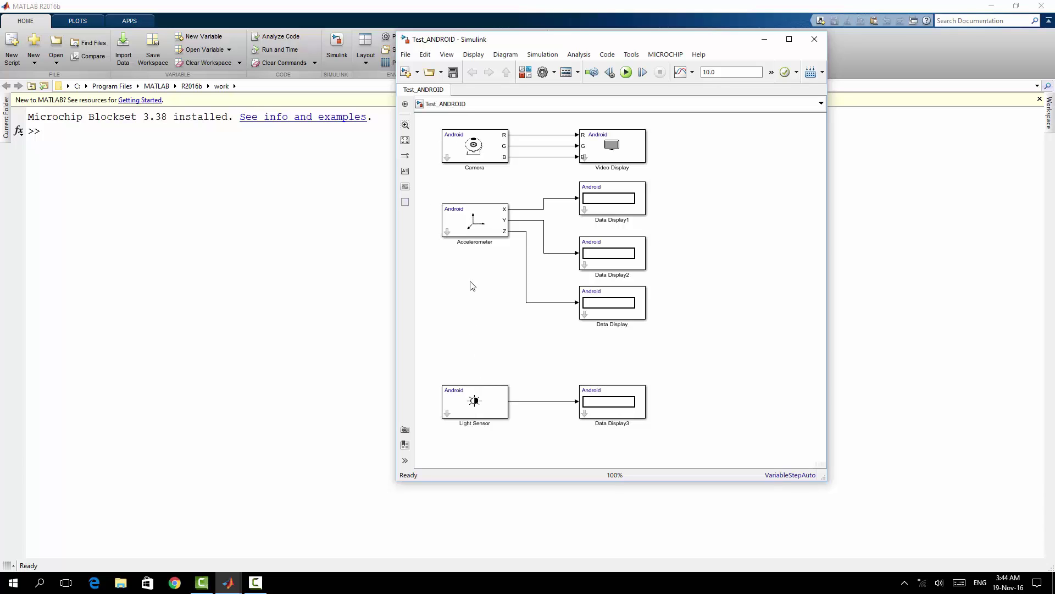
click(500, 221)
click(474, 169)
click(525, 192)
click(492, 130)
click(515, 290)
click(488, 157)
Step: Open the Camera block parameters, view the resolution choices, and cancel without changes
double_click(488, 157)
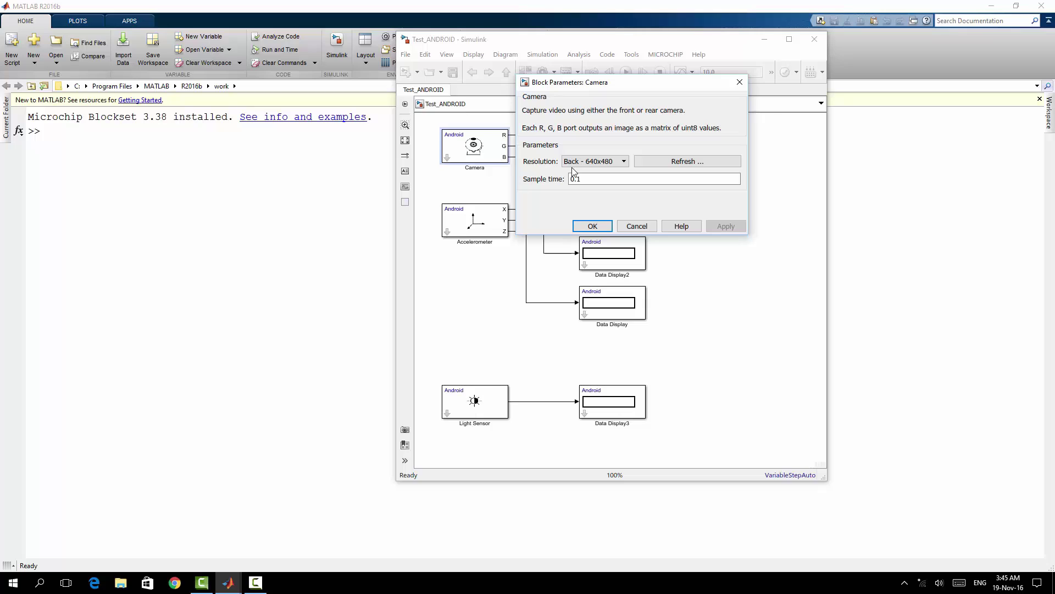
click(617, 165)
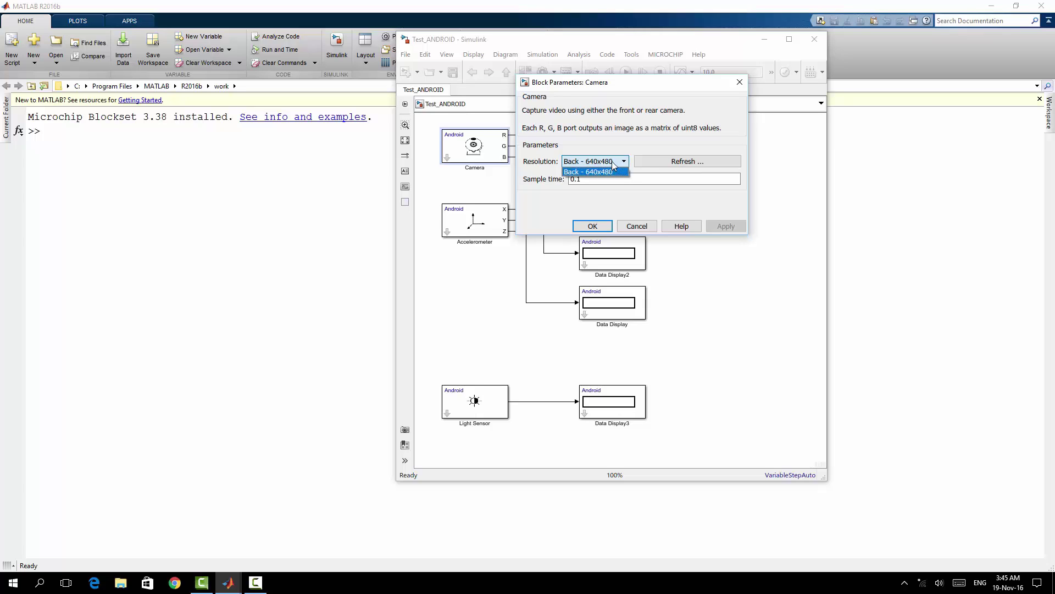
click(633, 205)
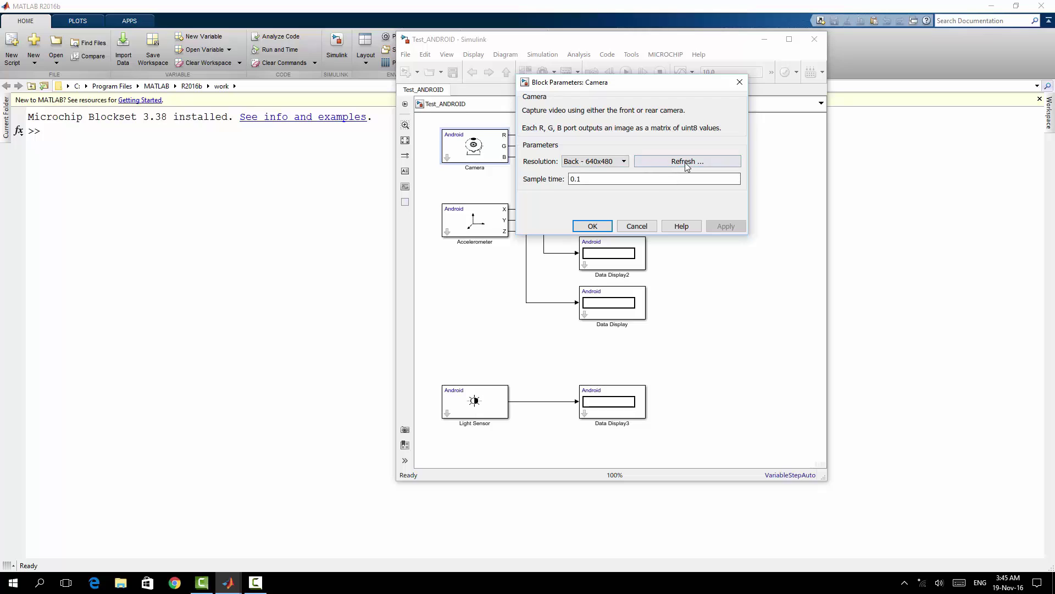
click(640, 227)
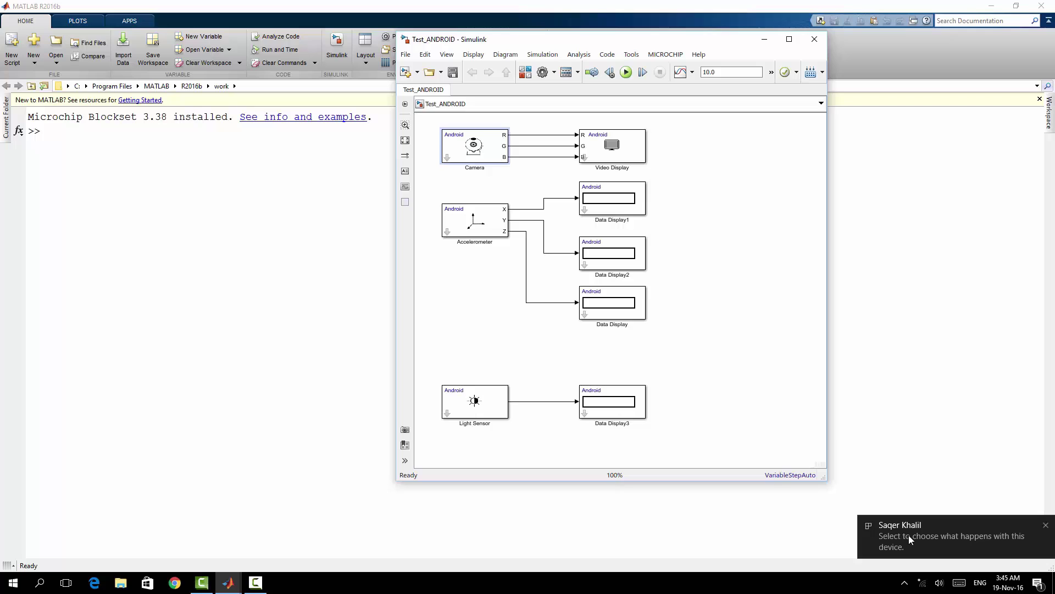
Step: Set the Camera resolution to Back - 1920x1080 and start changing sample time 0.1 to 0.001
double_click(488, 152)
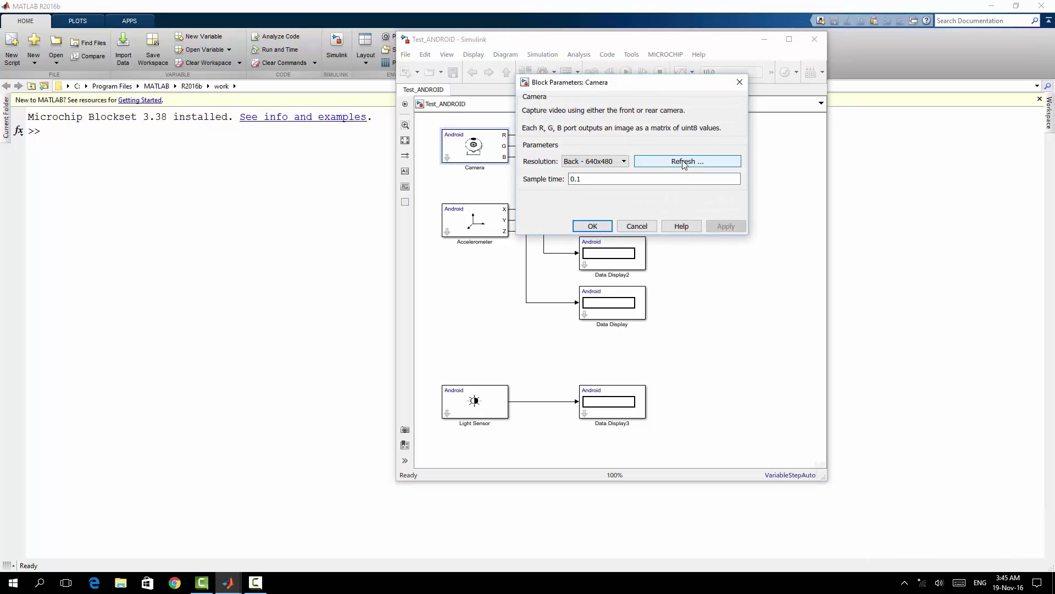
click(622, 161)
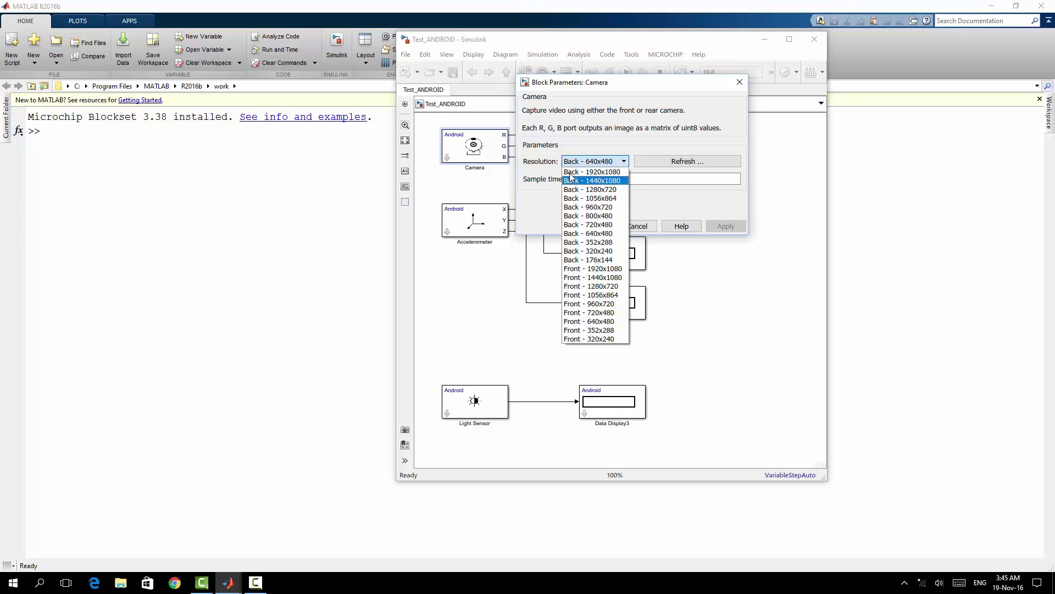
click(606, 172)
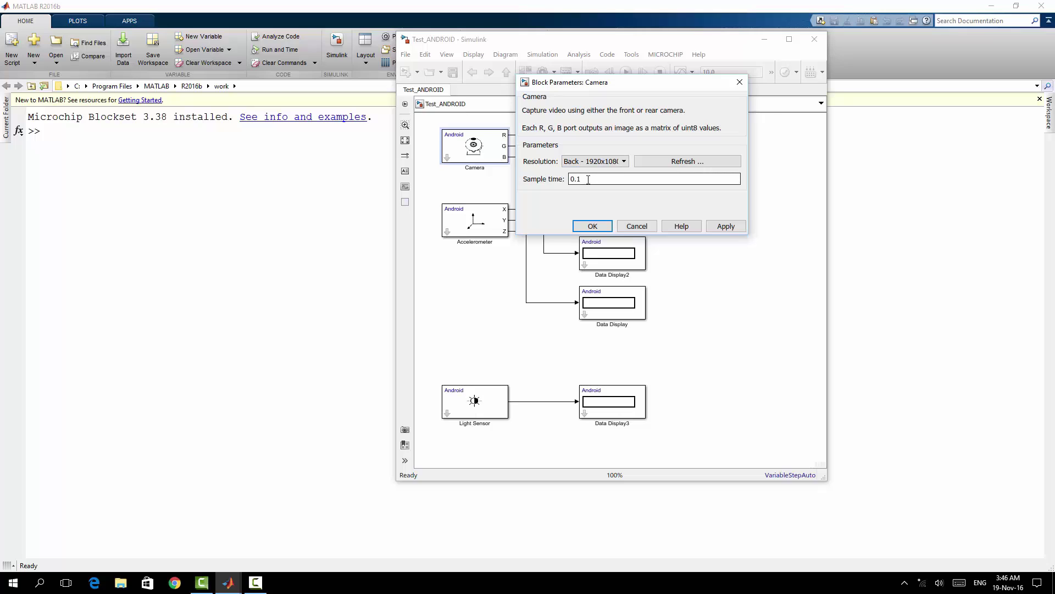
double_click(588, 179)
key(Right)
text(00)
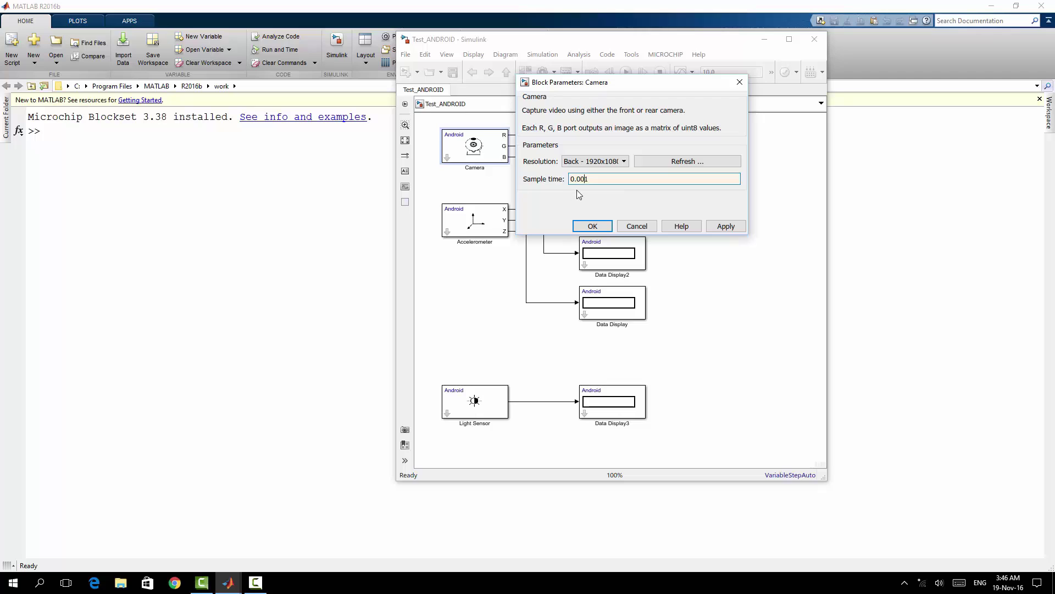
Step: Apply the Camera settings and confirm the Accelerometer parameters unchanged
click(600, 229)
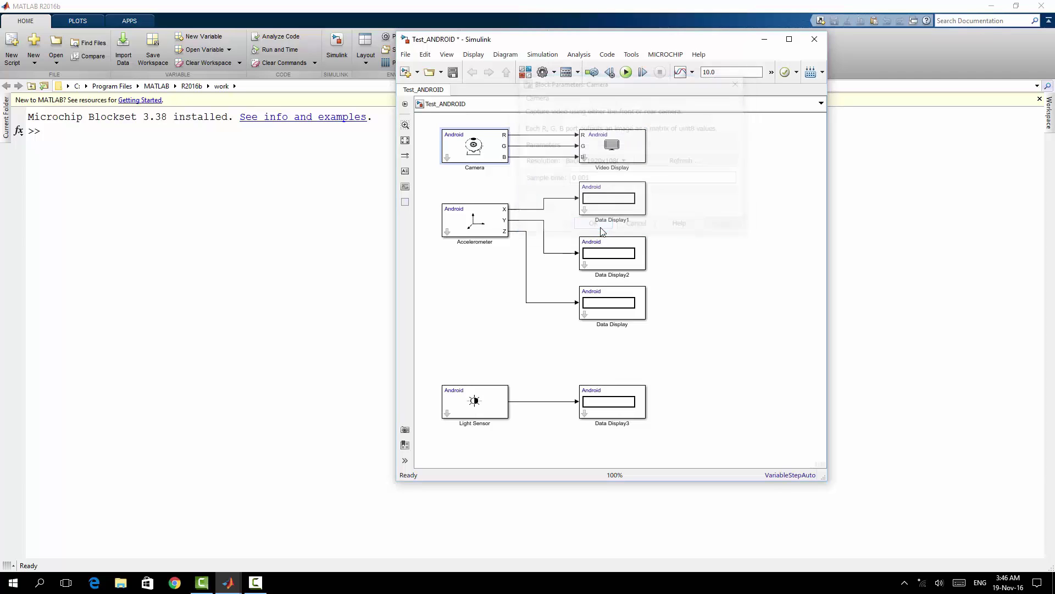
click(484, 225)
double_click(484, 225)
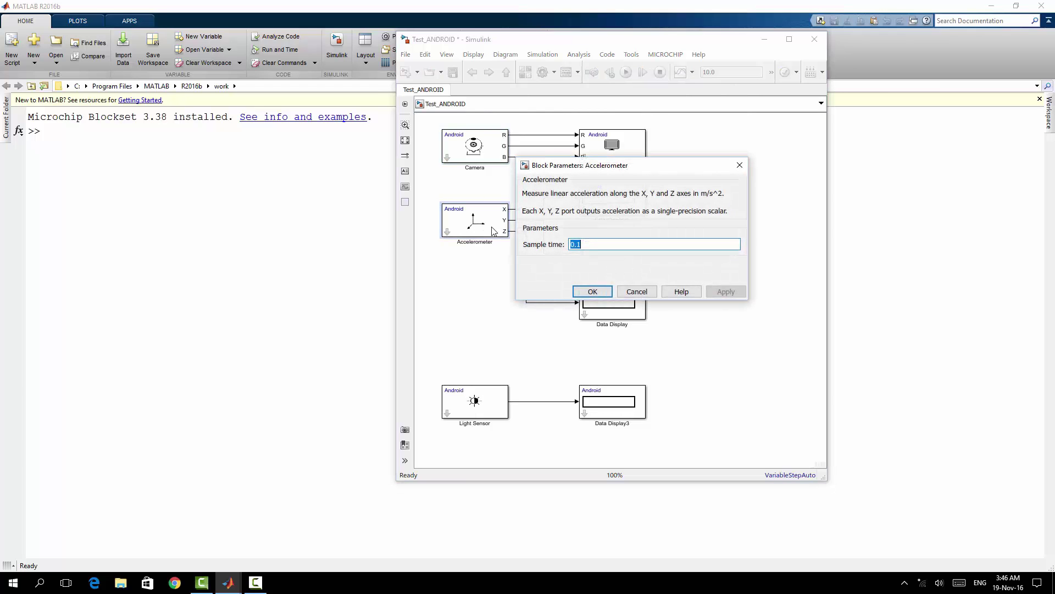
click(592, 291)
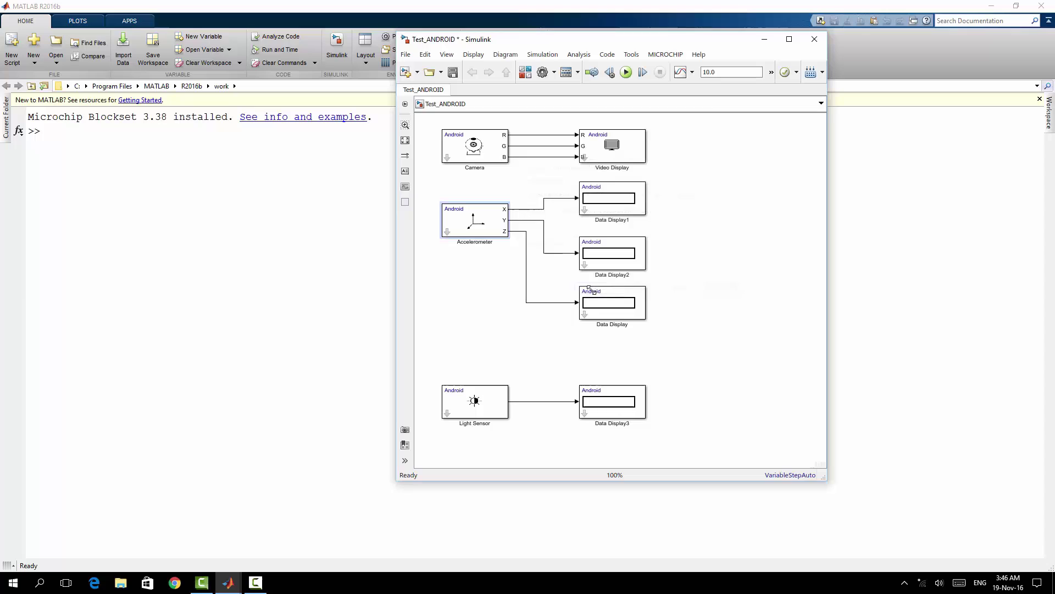
Step: Rename the three accelerometer displays Acc X, Acc Y and Acc Z
click(615, 223)
double_click(627, 223)
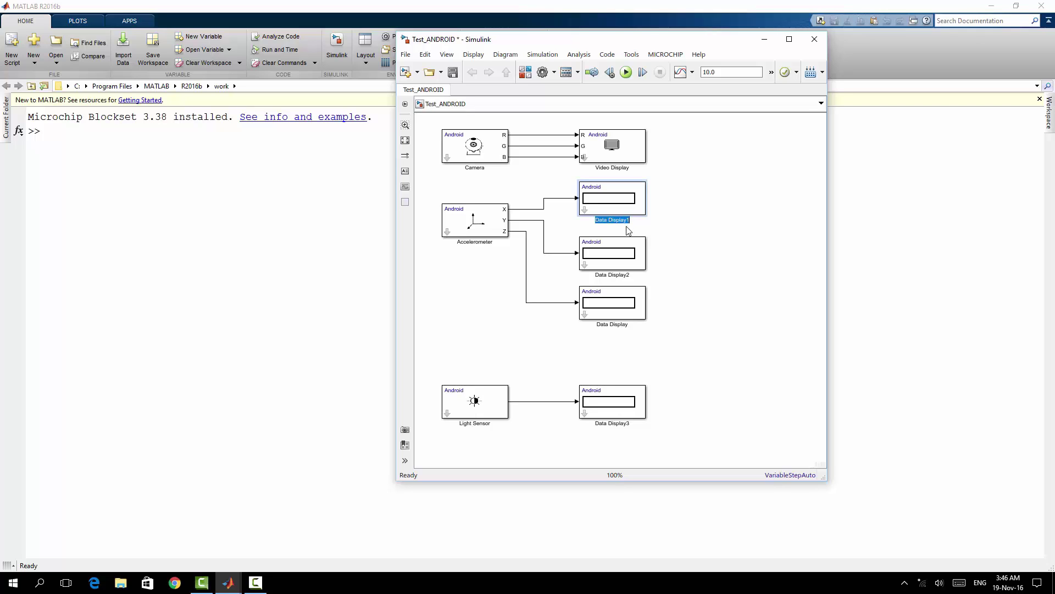
text(Acc X)
double_click(623, 275)
text(Acc Y)
key(Return)
double_click(612, 324)
key(BackSpace)
text(Acc Z)
click(498, 357)
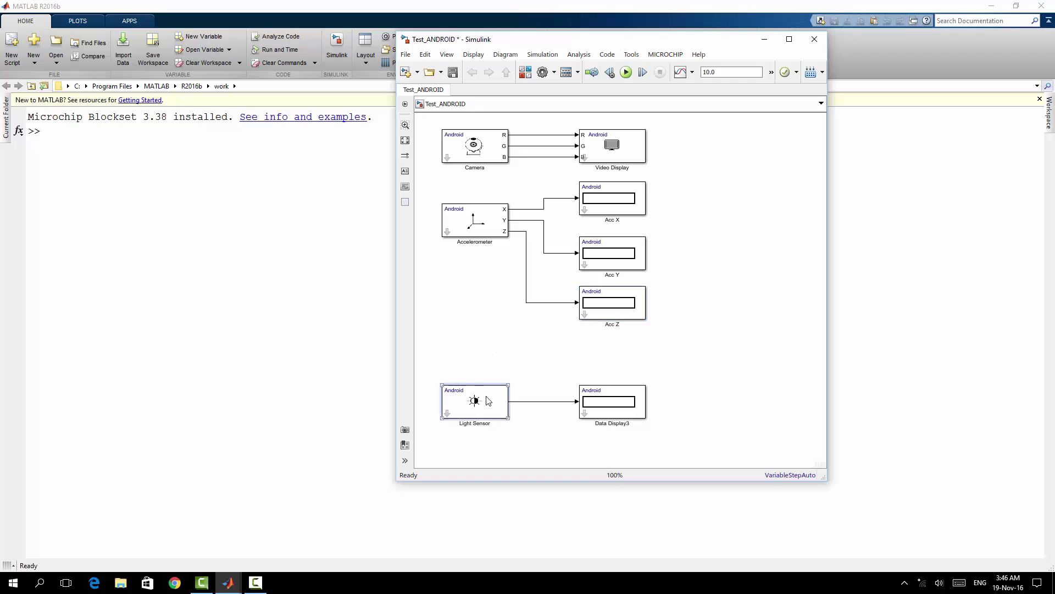
Step: Confirm the Light Sensor settings, rename Data Display3 to Light Data, and save the model
double_click(488, 401)
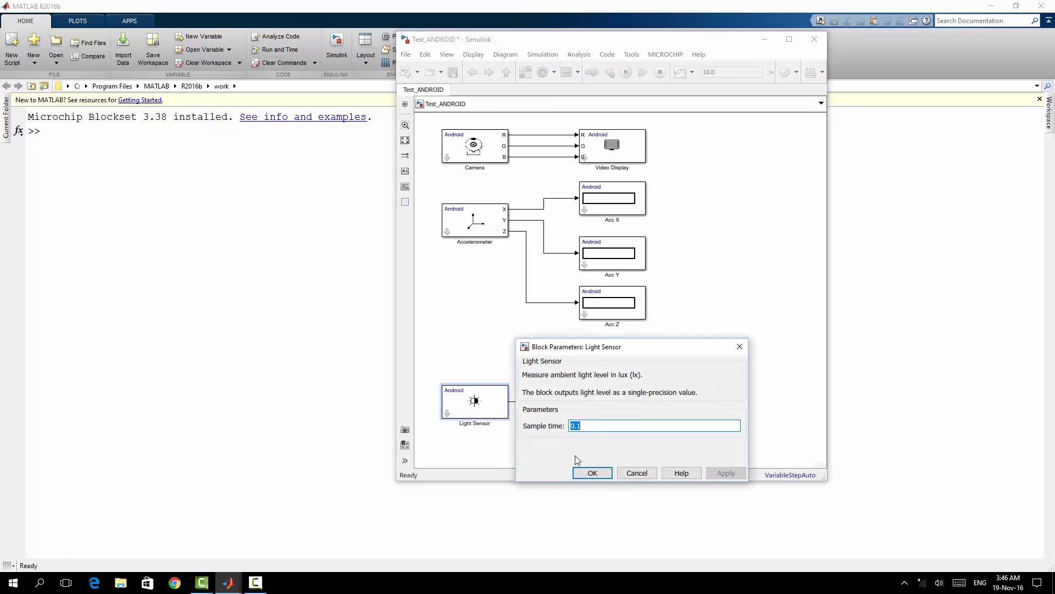
click(593, 473)
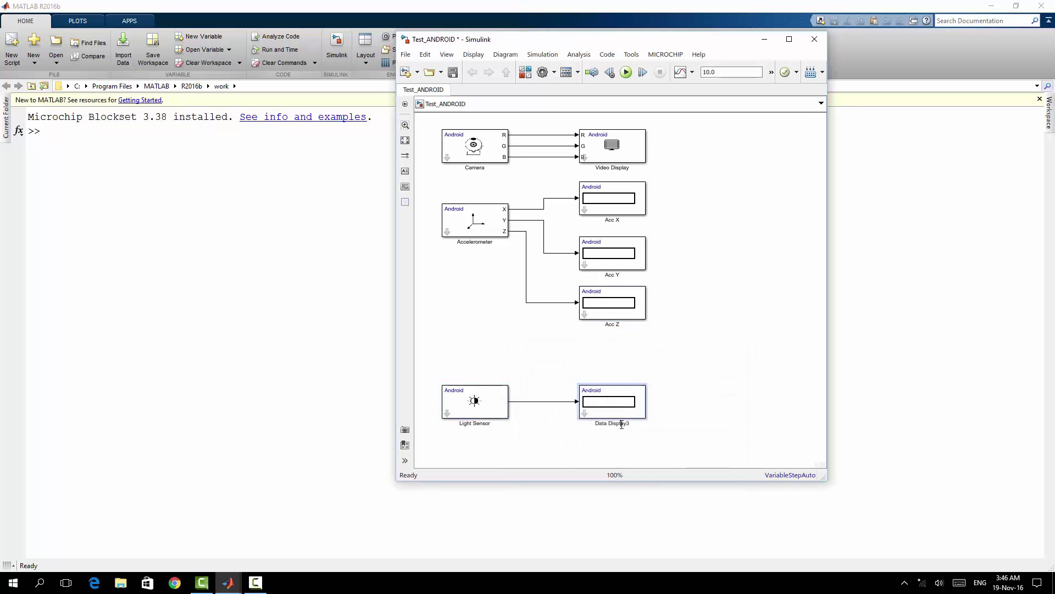
double_click(622, 423)
text(Light Data)
click(715, 301)
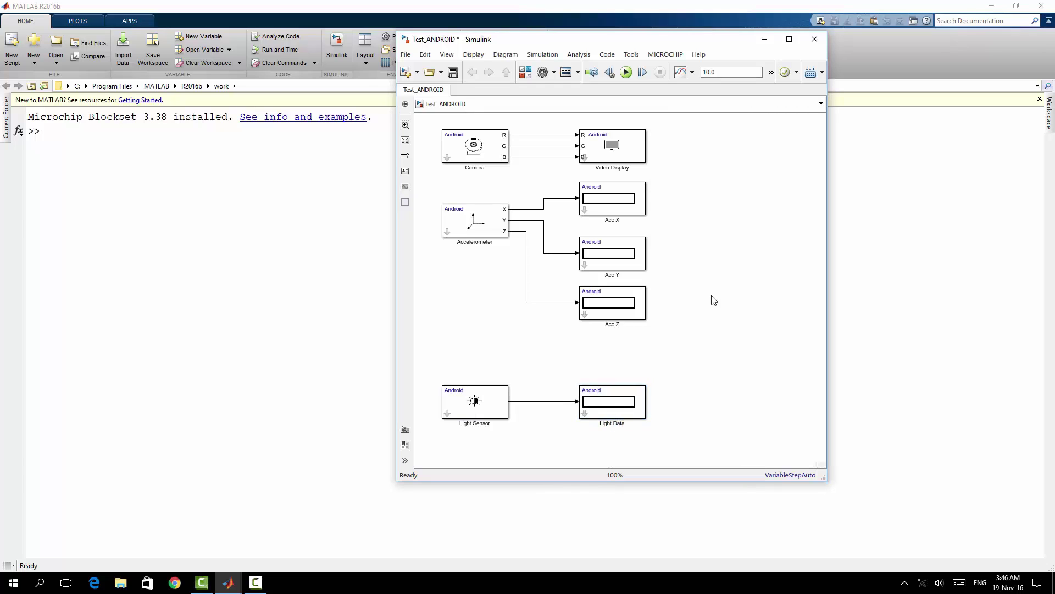
click(453, 72)
drag(623, 45, 671, 64)
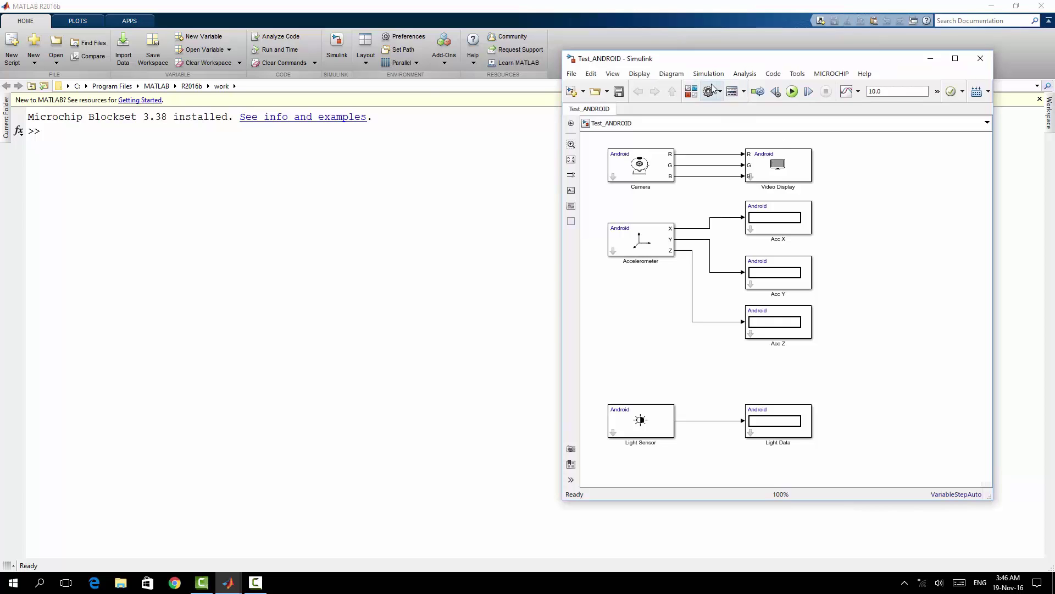
Step: Set stop time inf, Fixed-step type and the discrete (no continuous states) solver
click(723, 94)
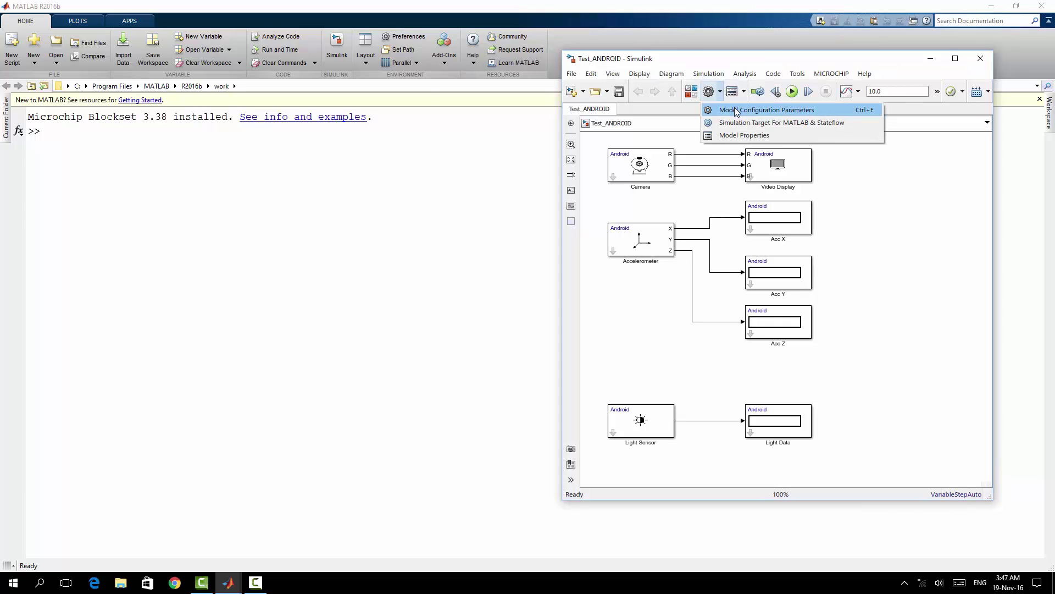
click(734, 108)
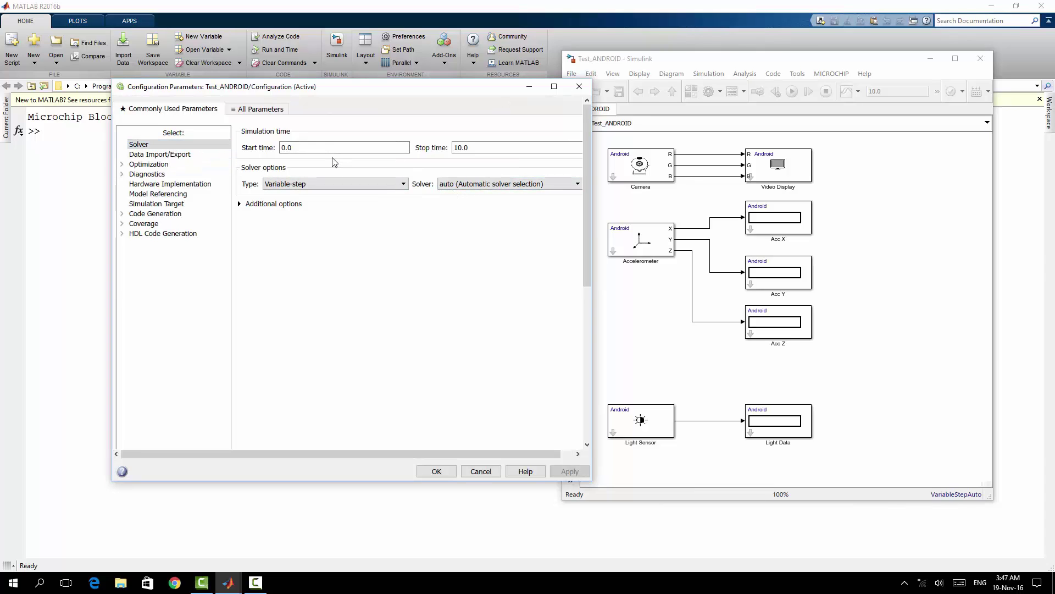
double_click(492, 147)
text(inf)
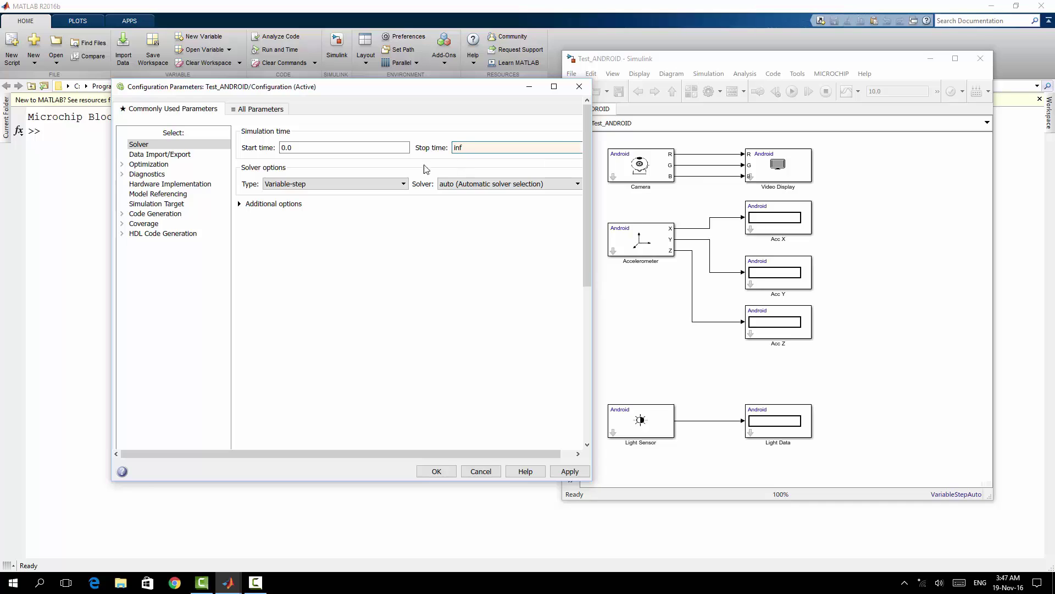
click(344, 184)
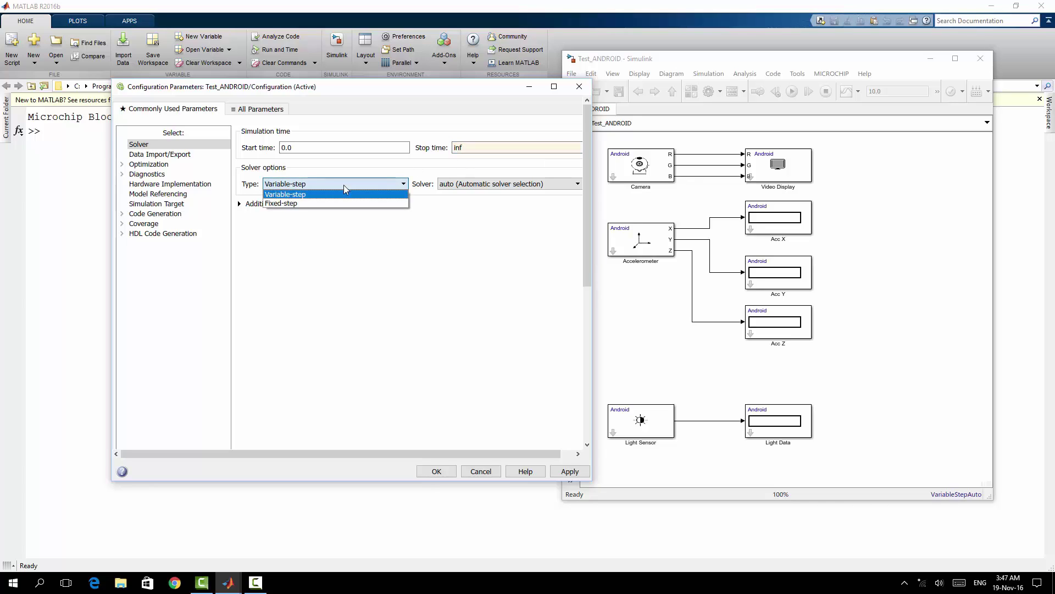
click(339, 202)
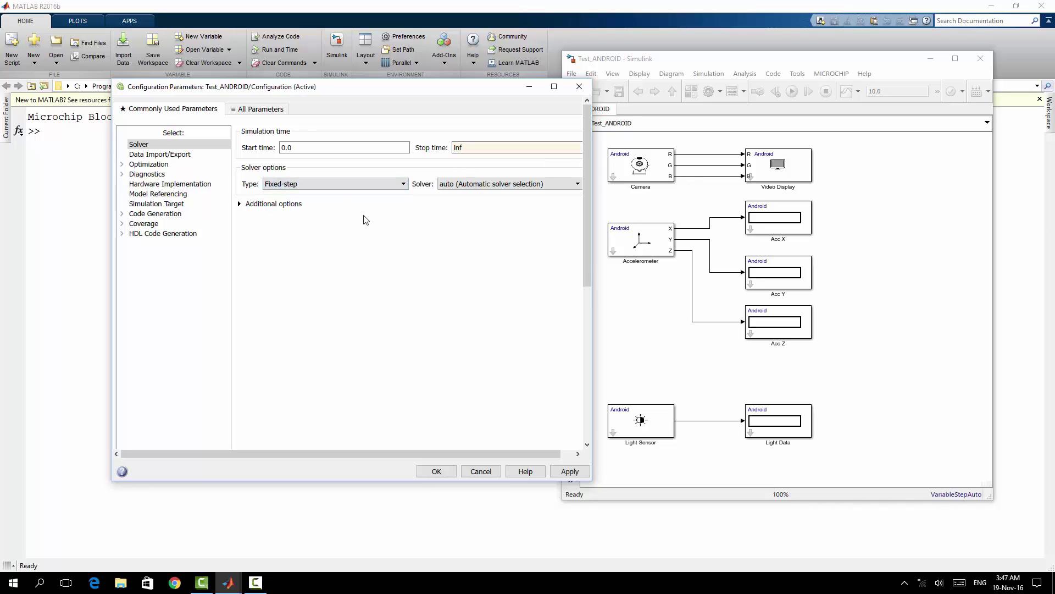
click(496, 184)
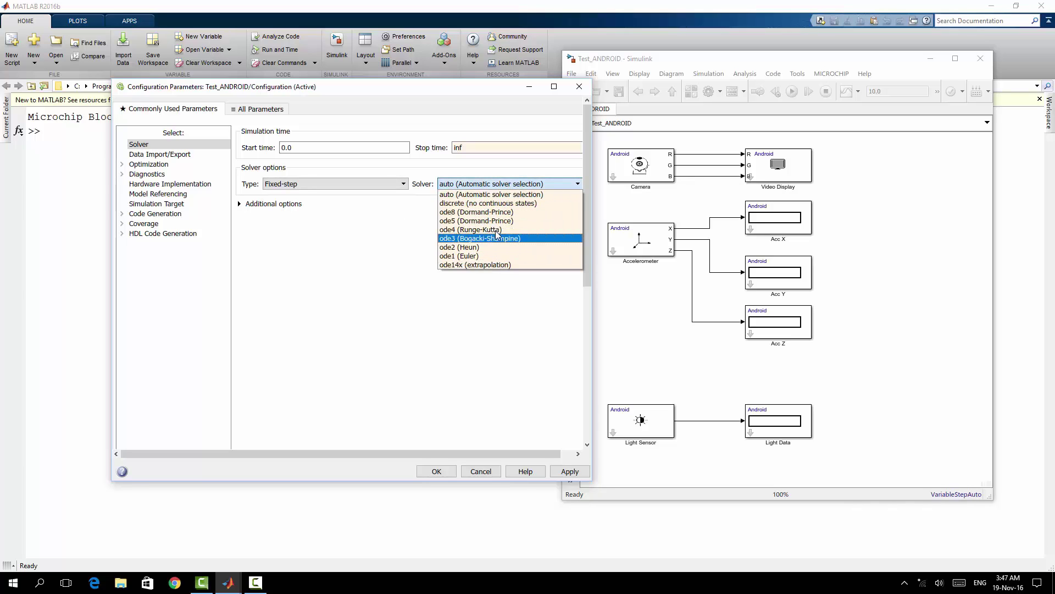
click(488, 203)
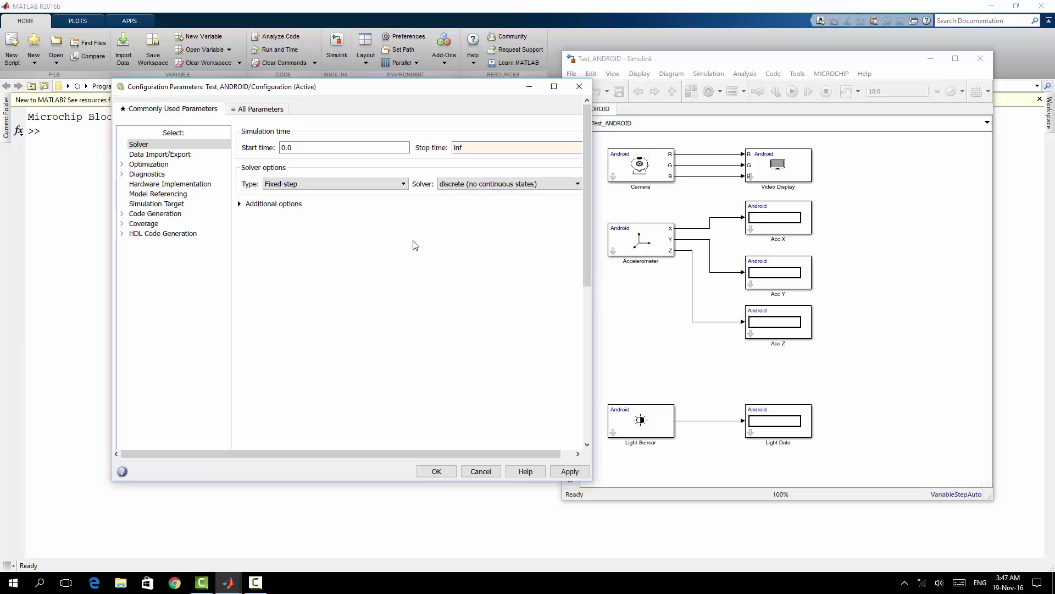
Step: Set Test_ANDROID's Hardware board to Android Device and show the Code Generation settings
click(174, 187)
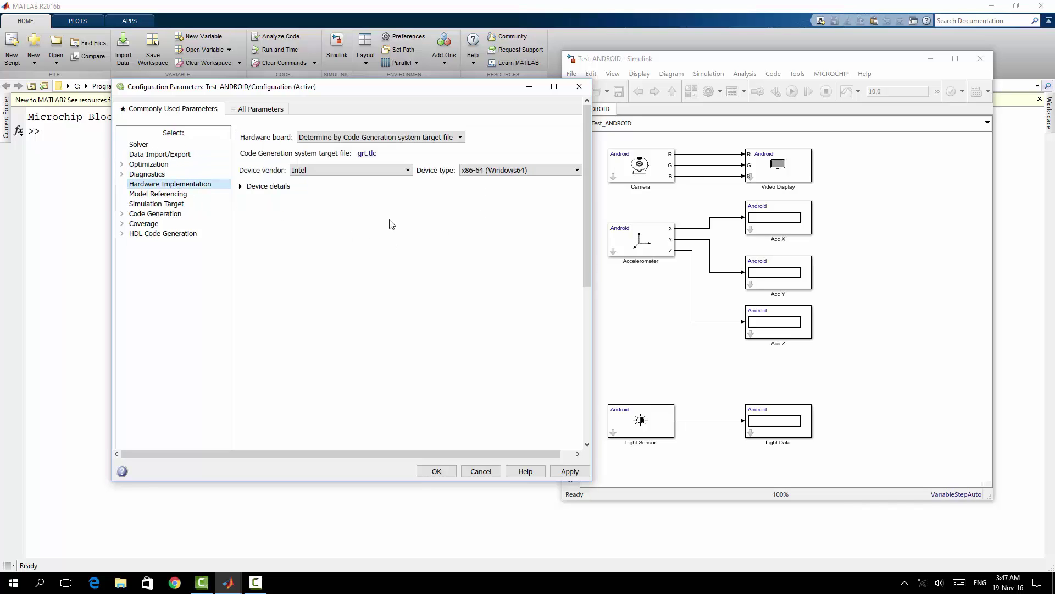
click(449, 139)
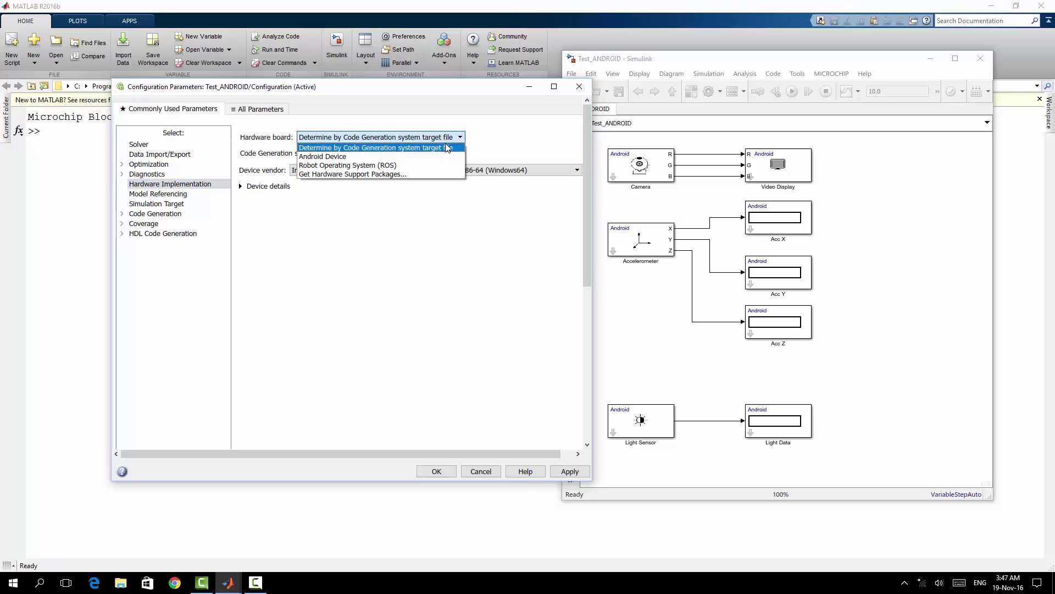
click(427, 156)
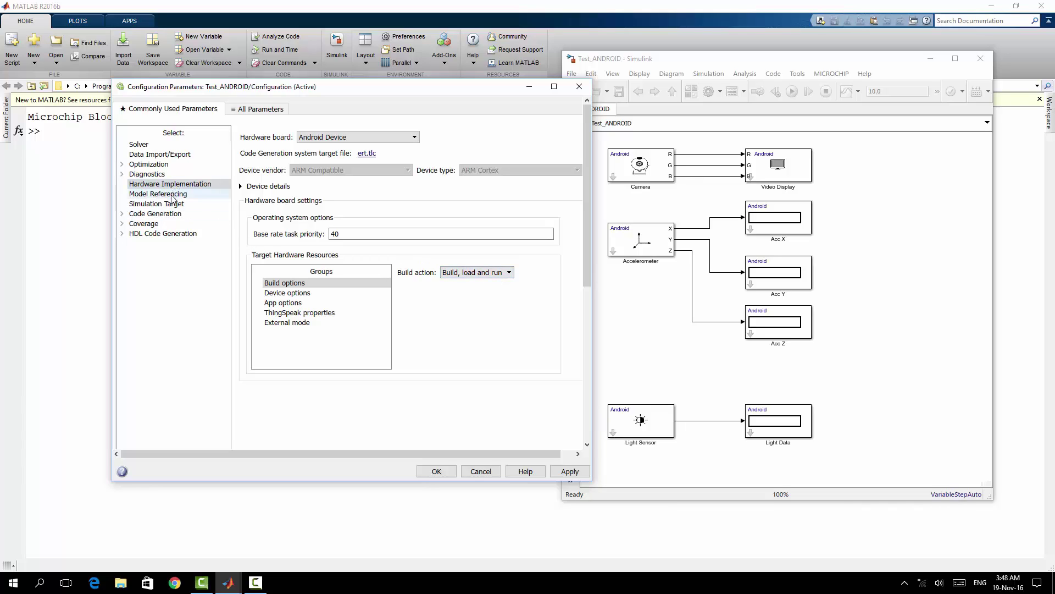
click(167, 216)
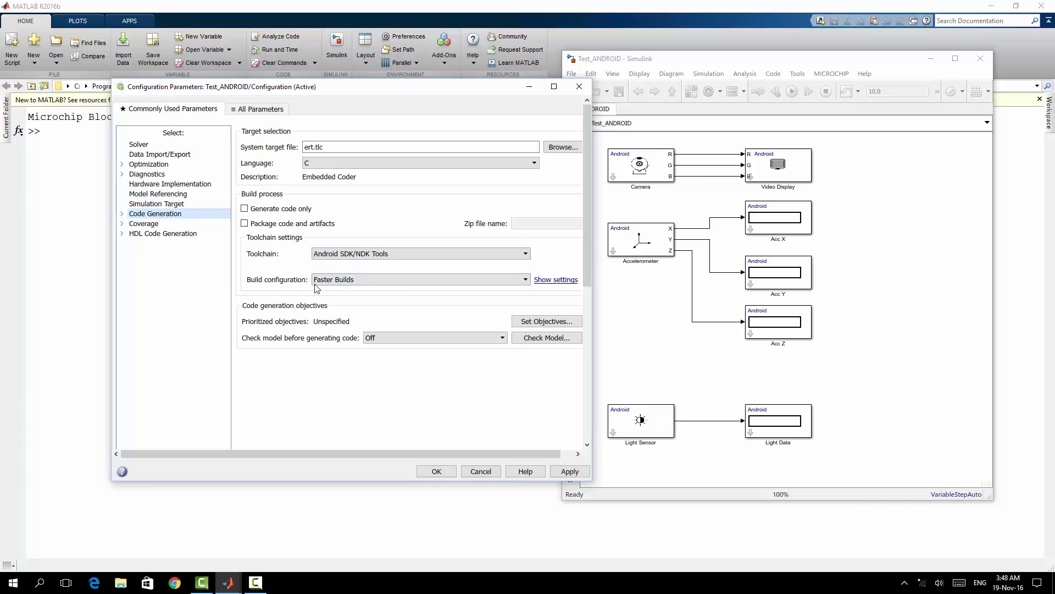
Step: Choose the Faster Runs build configuration and prioritise Execution, RAM and ROM efficiency objectives
click(511, 280)
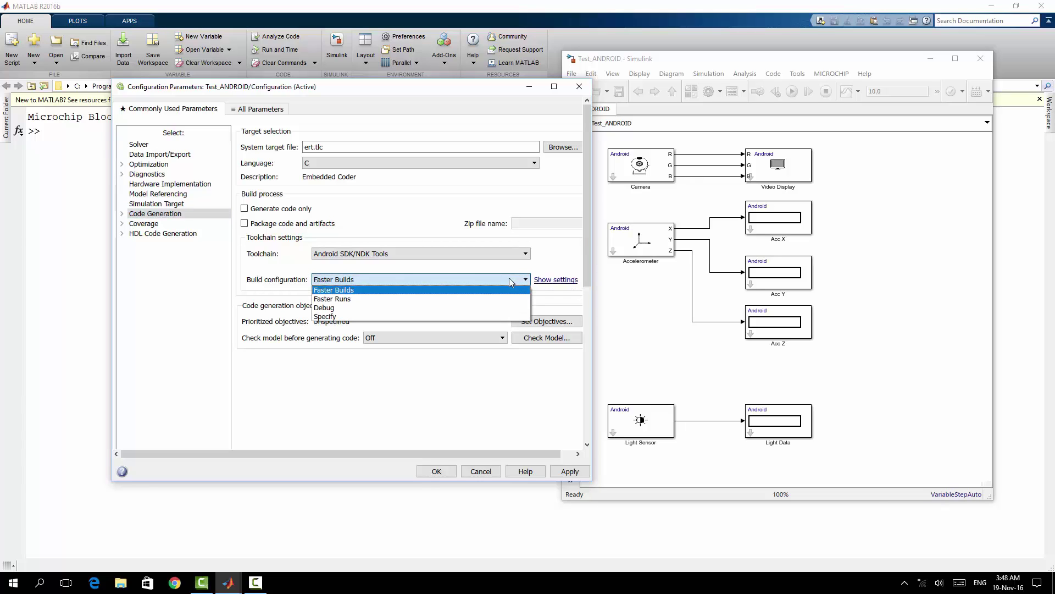
click(440, 299)
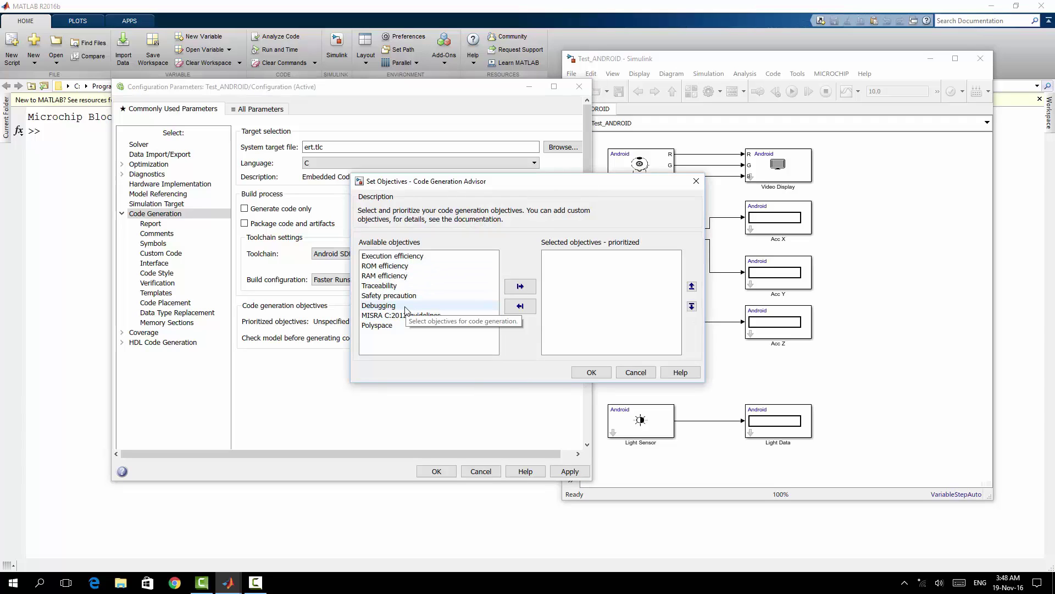
click(407, 257)
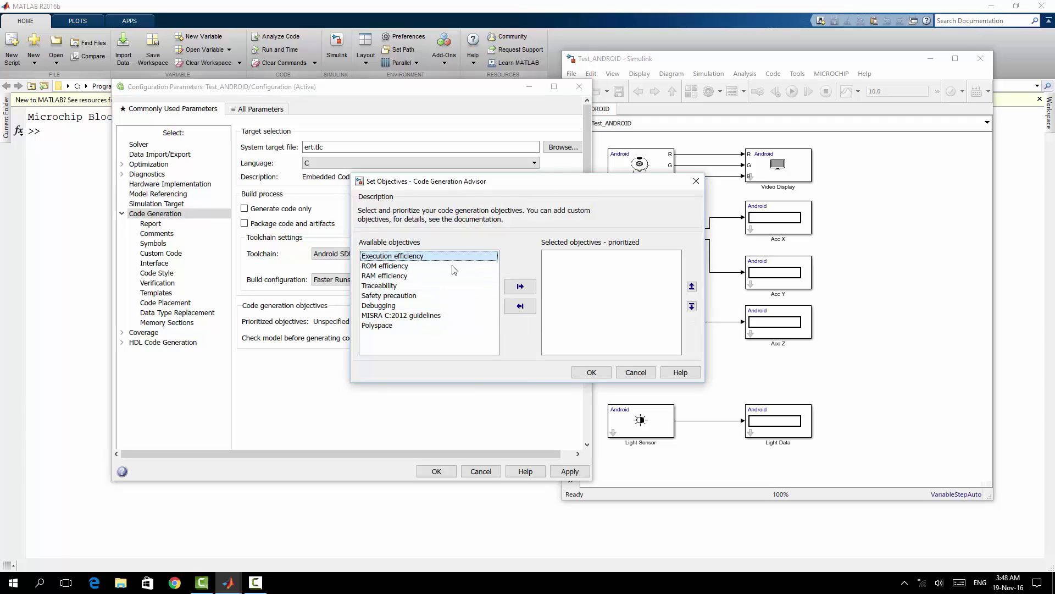
click(519, 287)
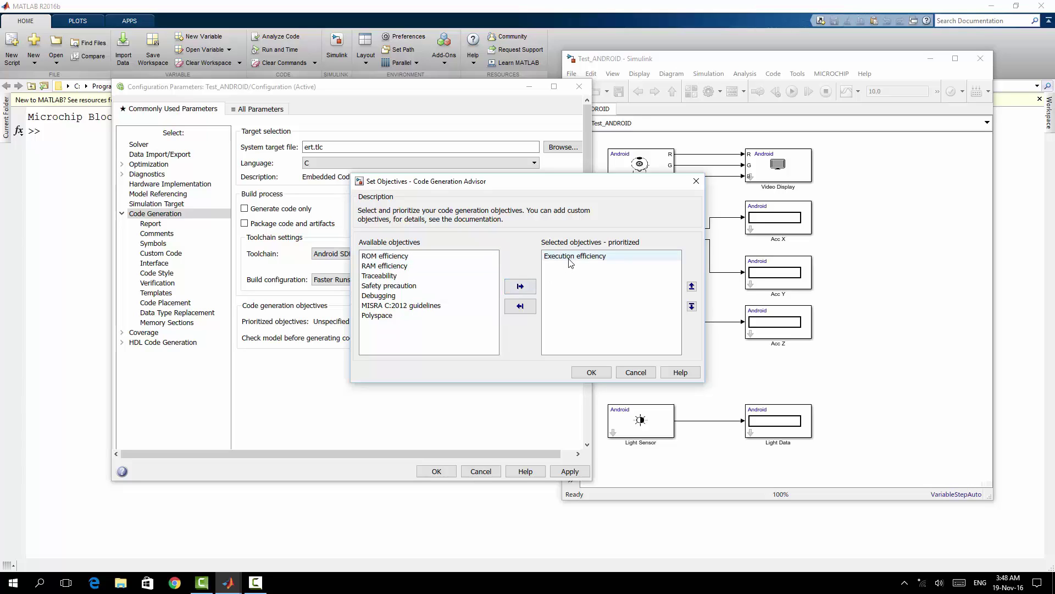
click(416, 267)
click(520, 286)
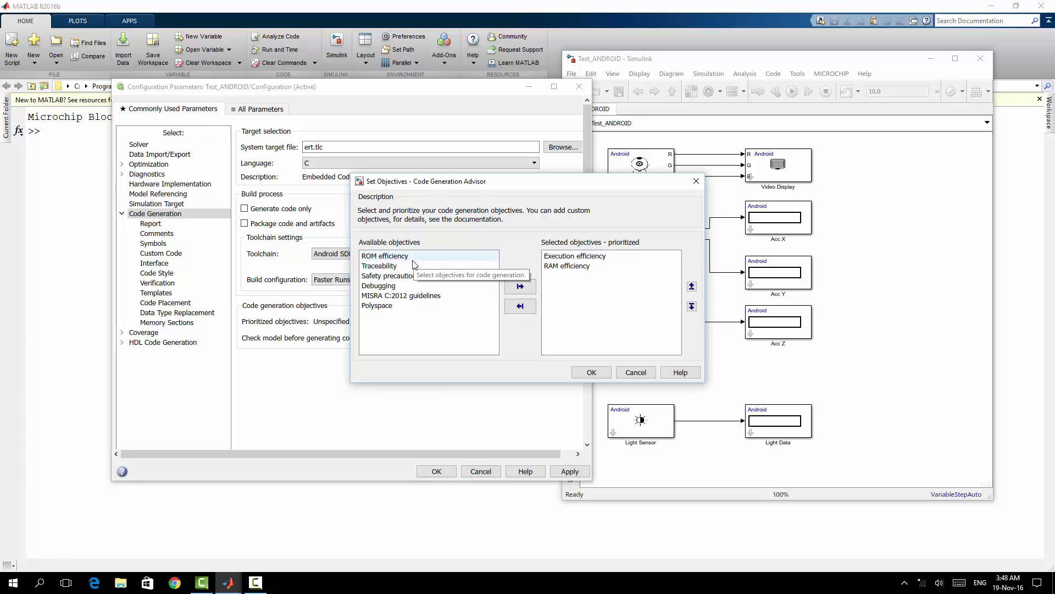
click(414, 260)
click(520, 286)
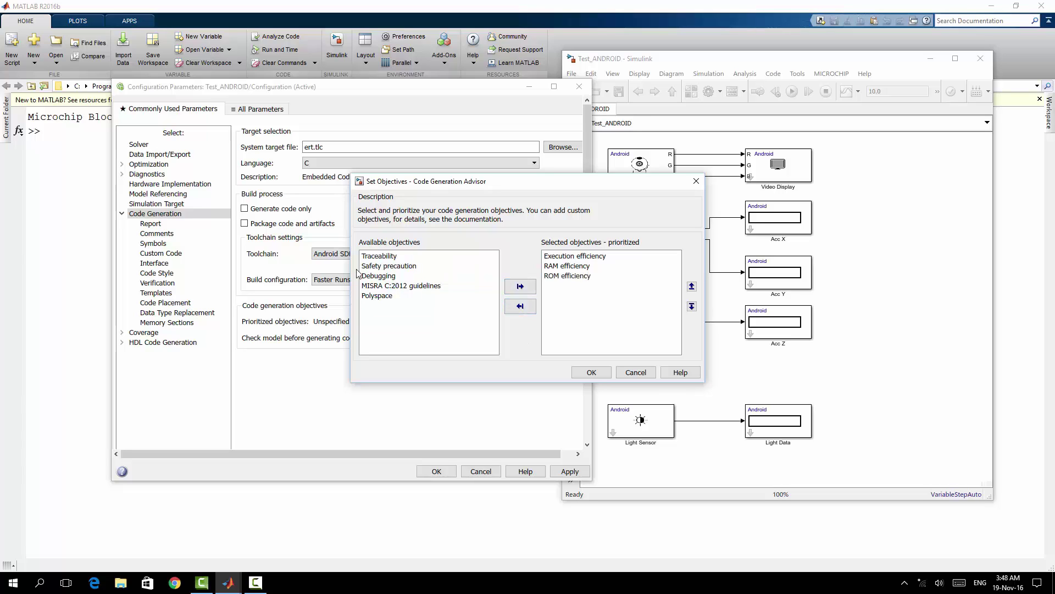
click(592, 373)
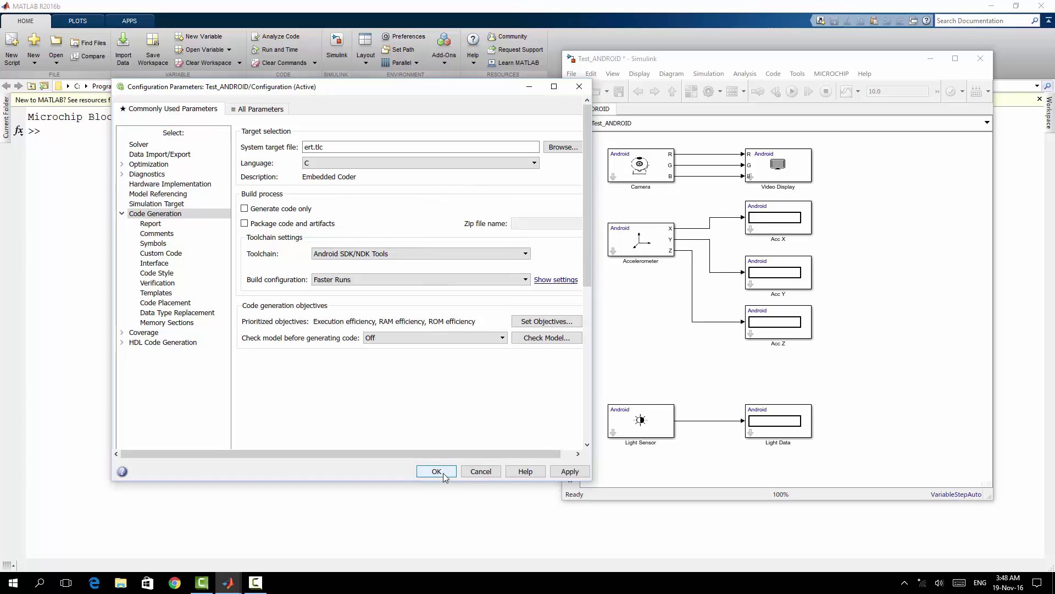
Step: Accept the configuration changes, save the model and start the Android build
click(443, 474)
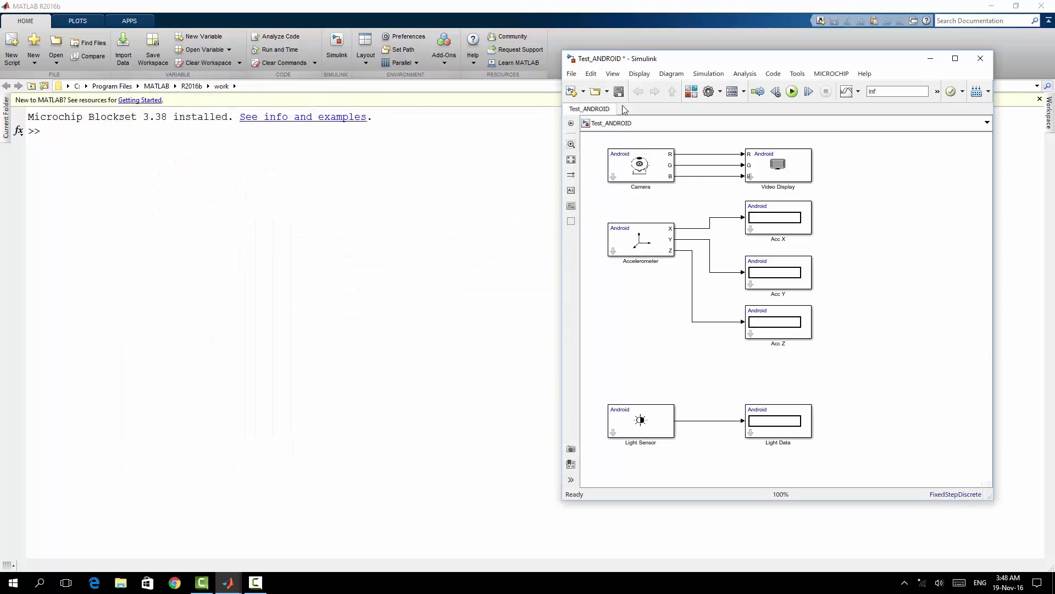
click(618, 92)
click(806, 205)
click(820, 199)
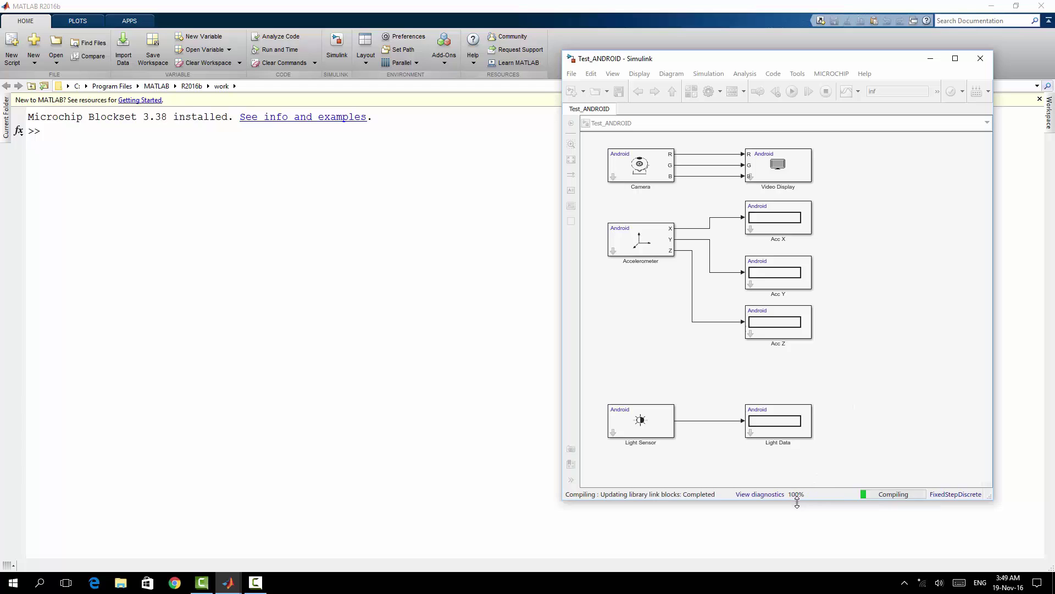
Step: Open the build diagnostics and enlarge the viewer to read the spaces-in-folder-names error
click(769, 496)
drag(548, 211, 394, 63)
drag(410, 244, 401, 498)
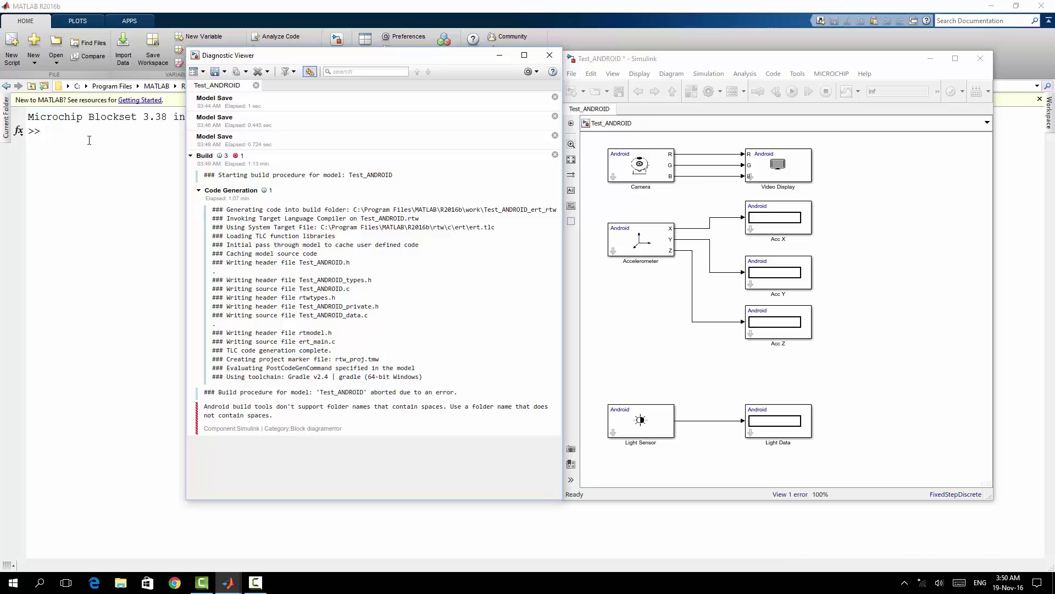
Step: Make C:\MATLAB_ANDROID the current MATLAB folder and bring the Diagnostic Viewer back up
click(137, 179)
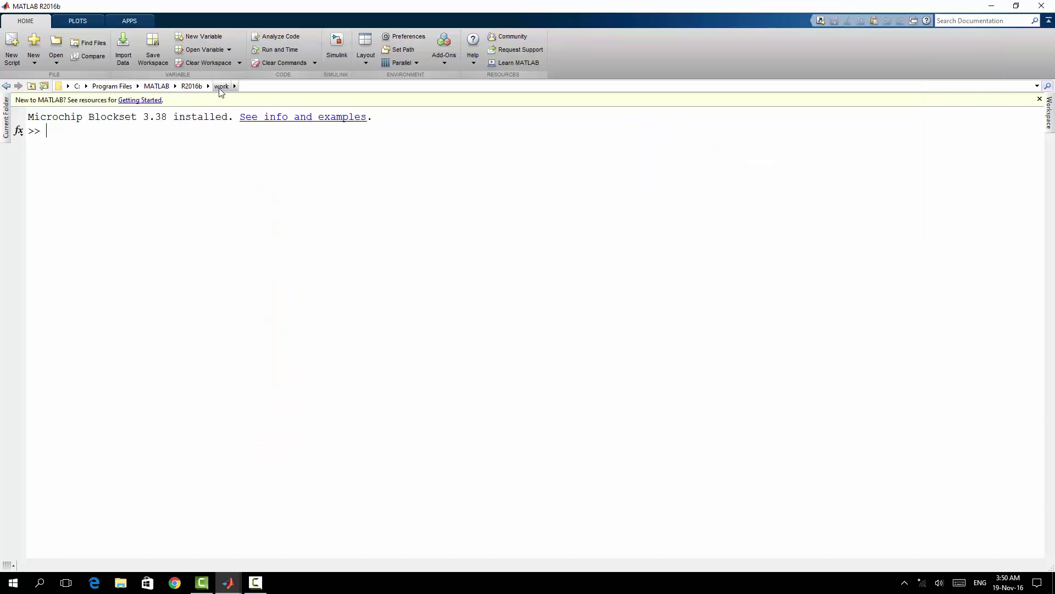
click(78, 87)
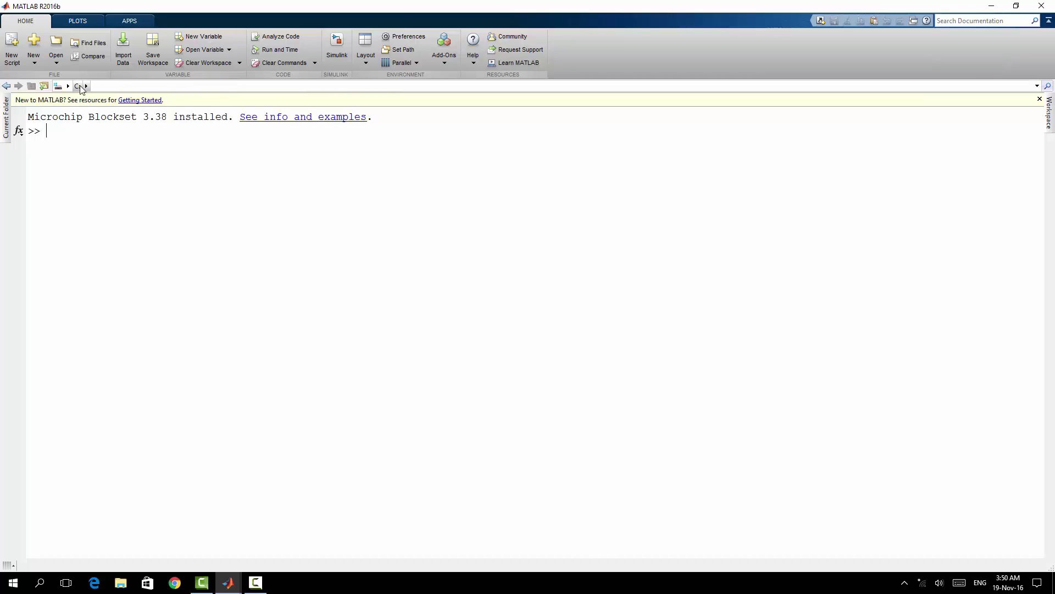
click(86, 87)
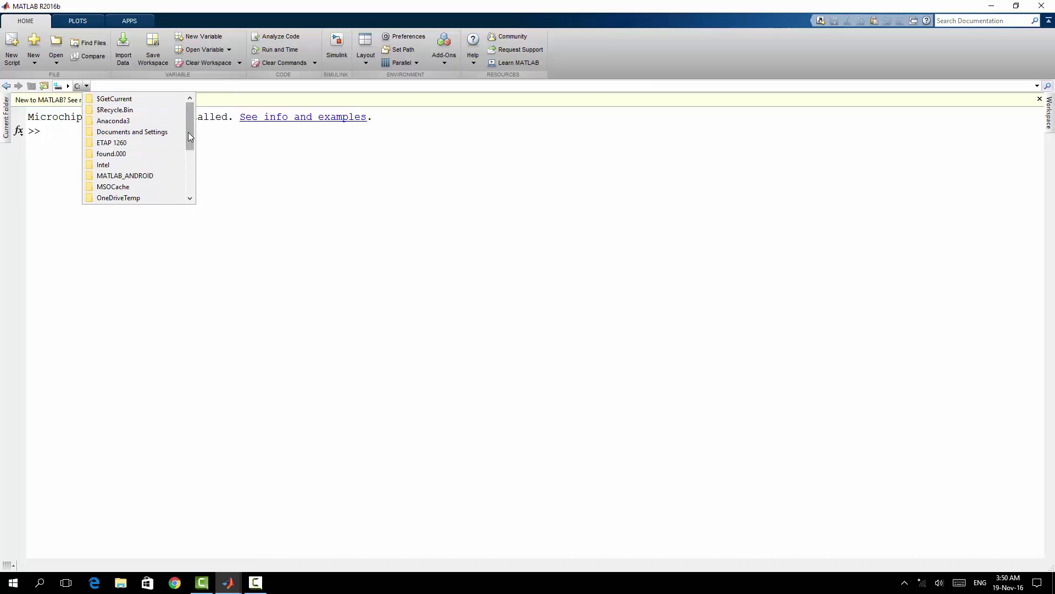
drag(188, 132, 192, 190)
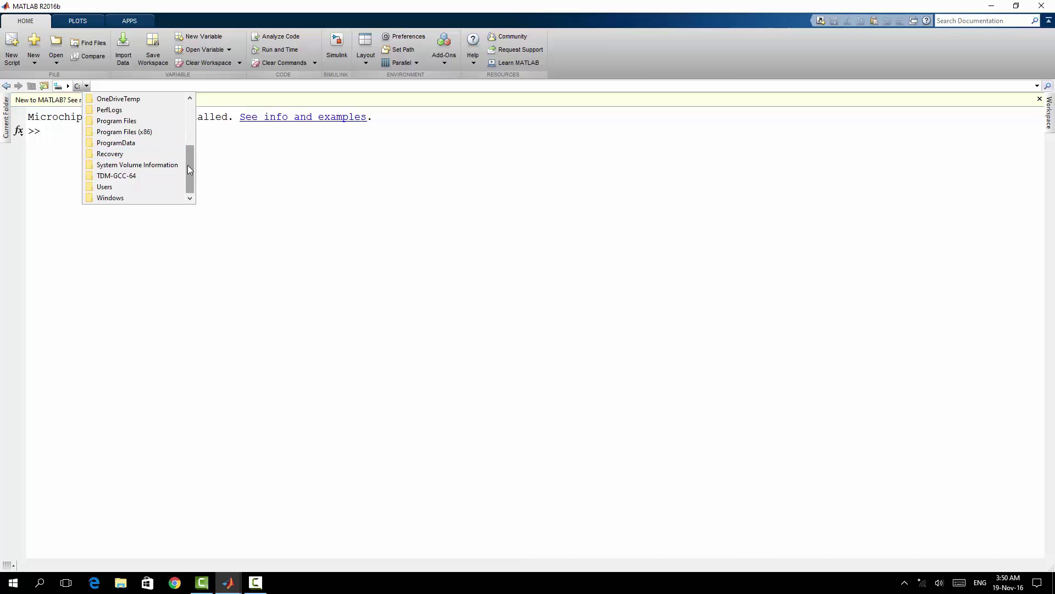
drag(187, 165, 185, 154)
click(132, 110)
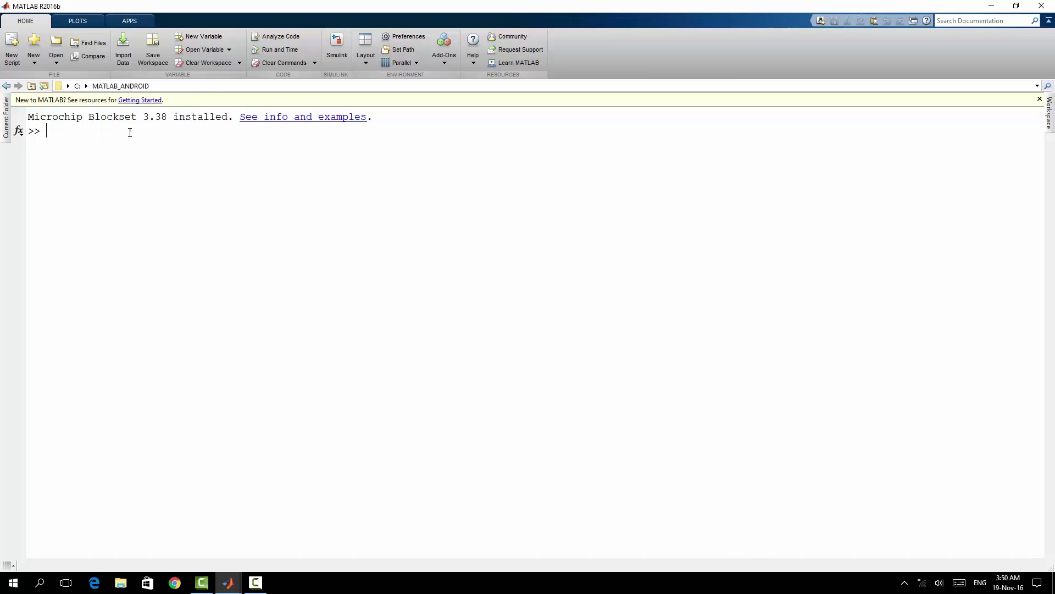
click(6, 129)
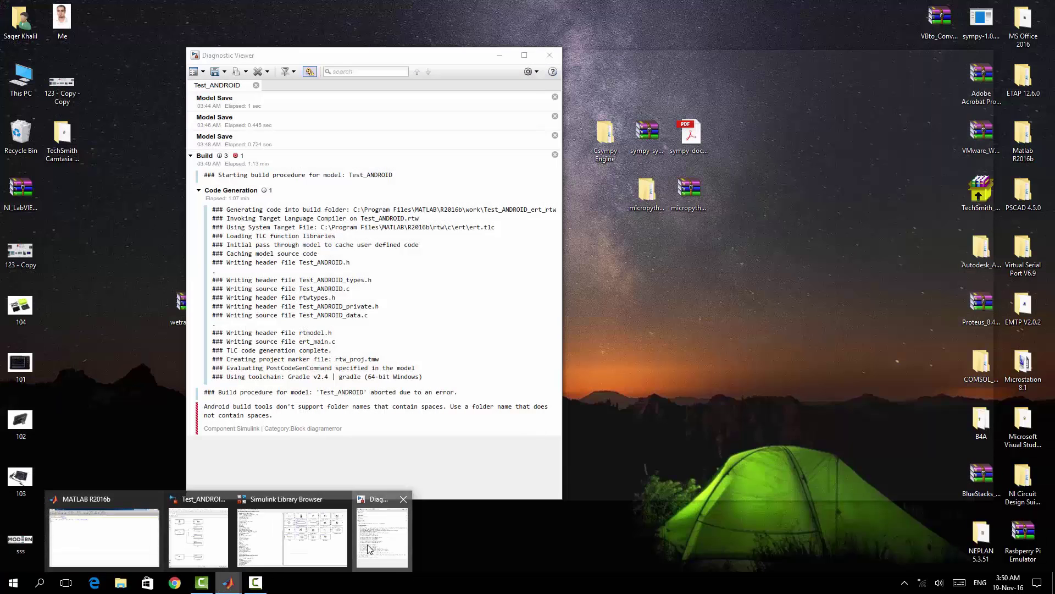
click(382, 535)
Step: Bring the Test_ANDROID model forward, then open and dismiss Model Advisor
mouse_move(230, 587)
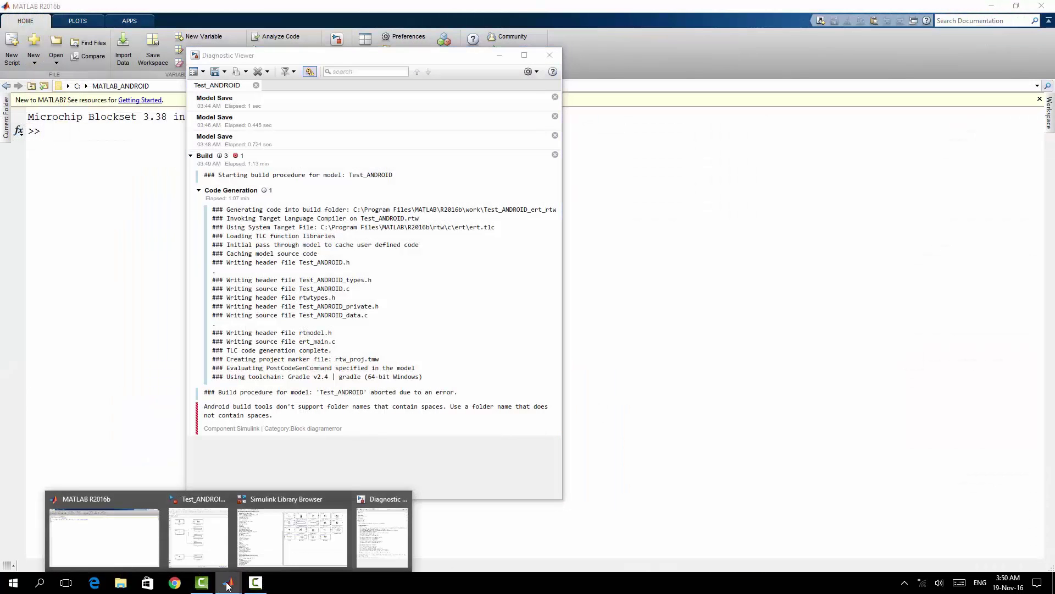
click(198, 536)
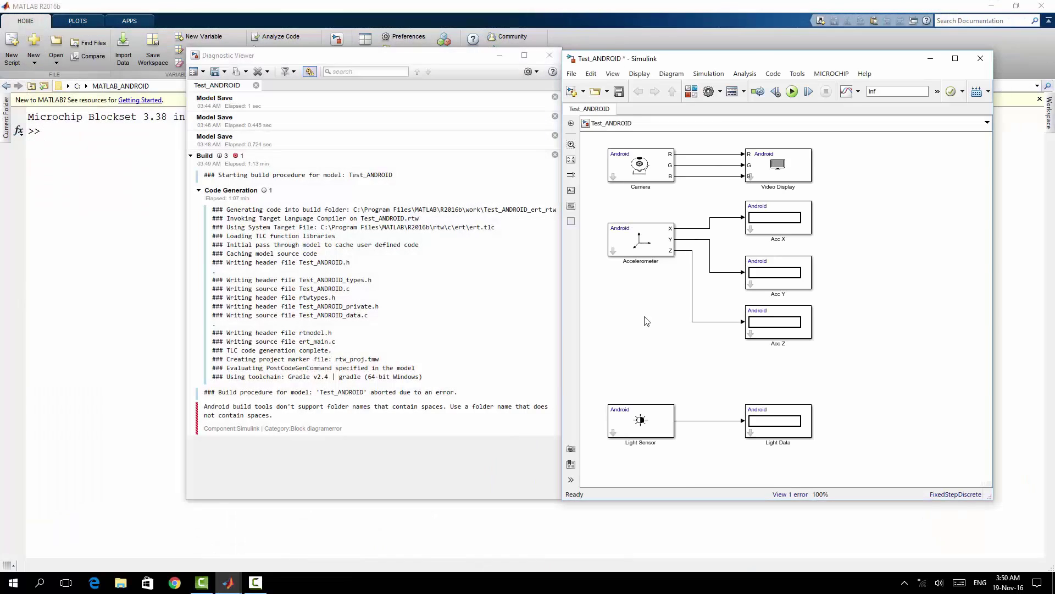
click(951, 93)
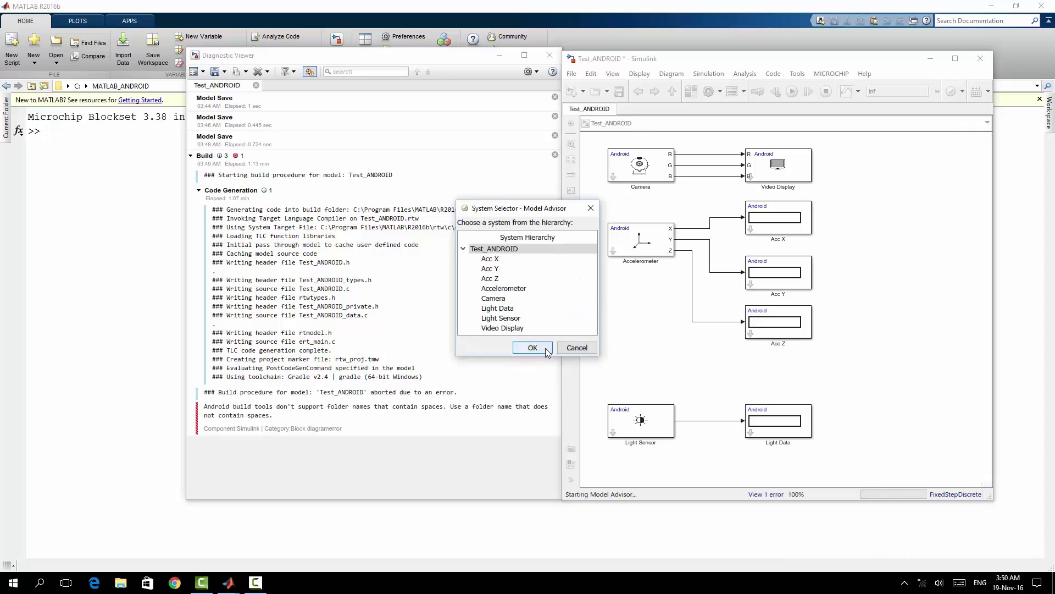
click(577, 347)
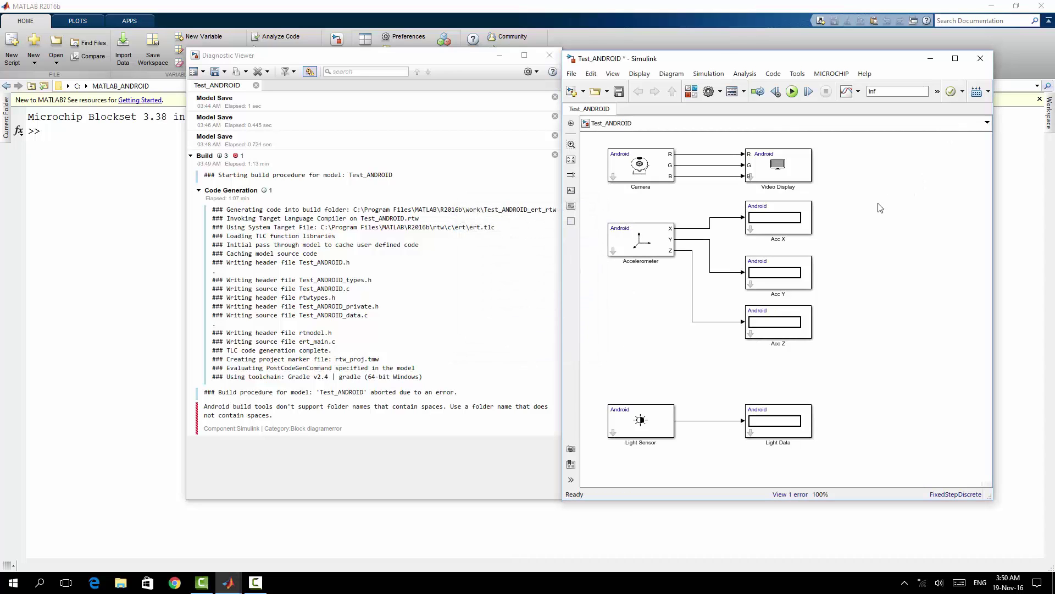
Step: Rebuild and deploy the model to the phone and view the successful build log
click(976, 93)
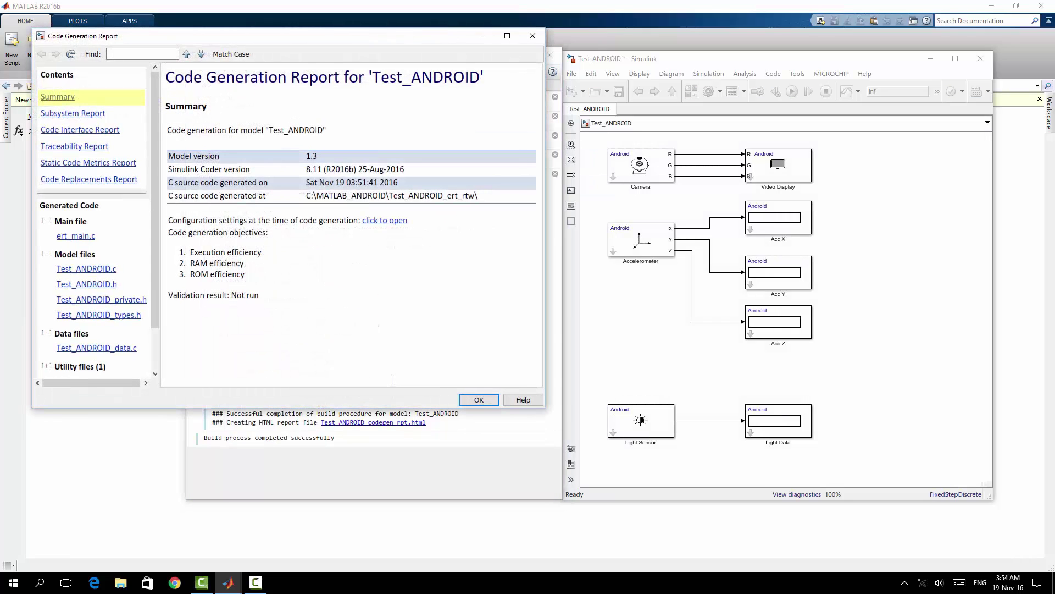
click(498, 438)
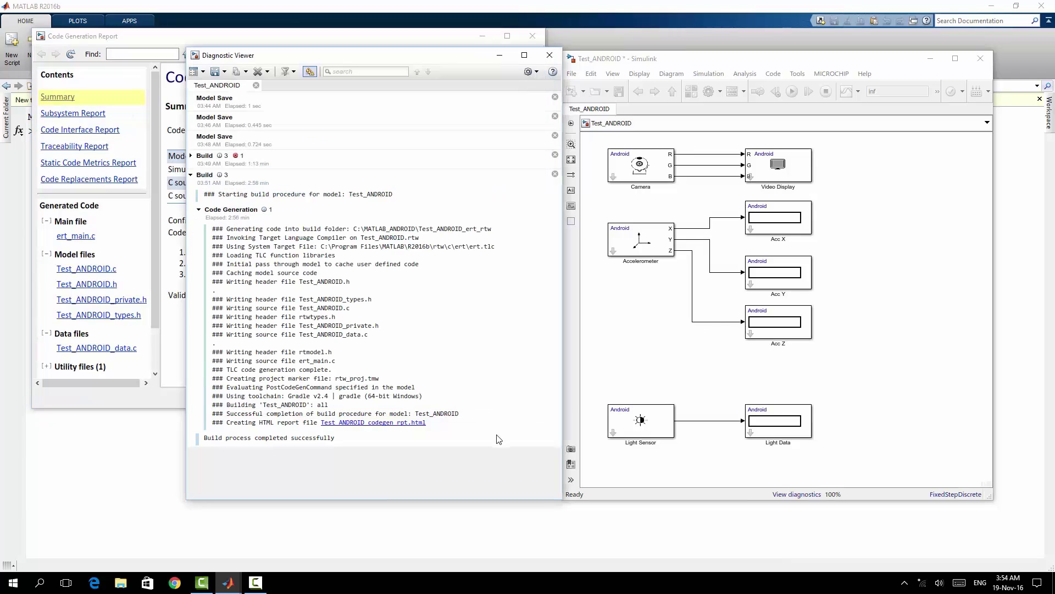
click(256, 582)
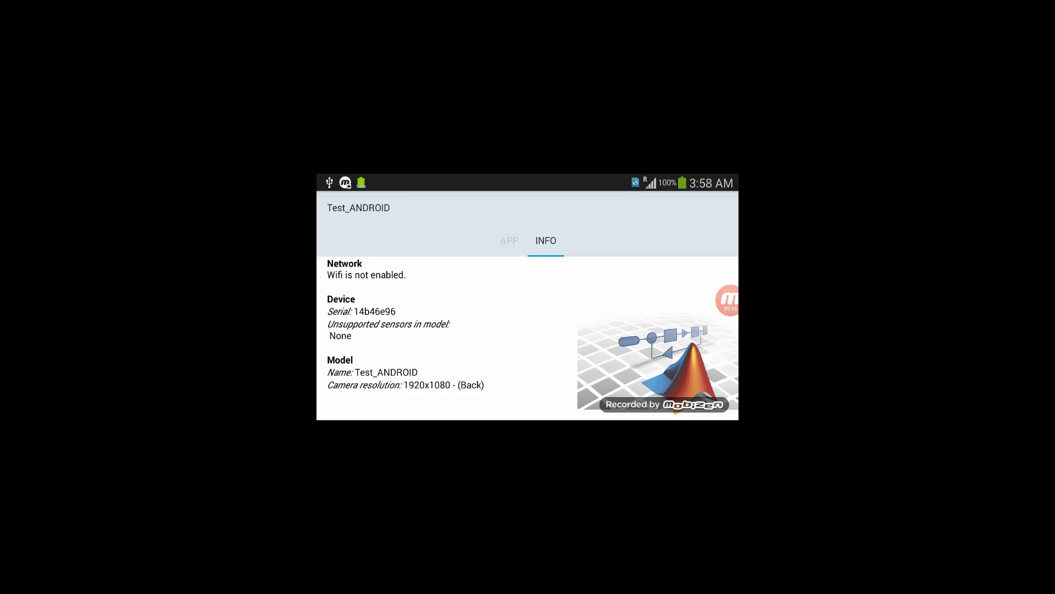
Step: Switch the phone app to the APP tab showing the camera feed with accelerometer and light values
click(509, 241)
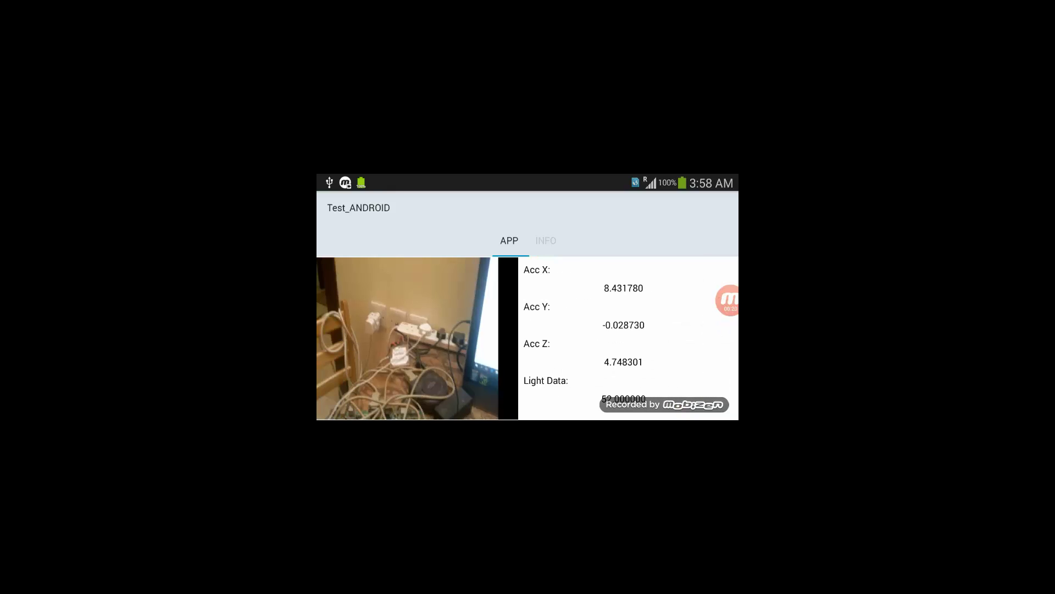